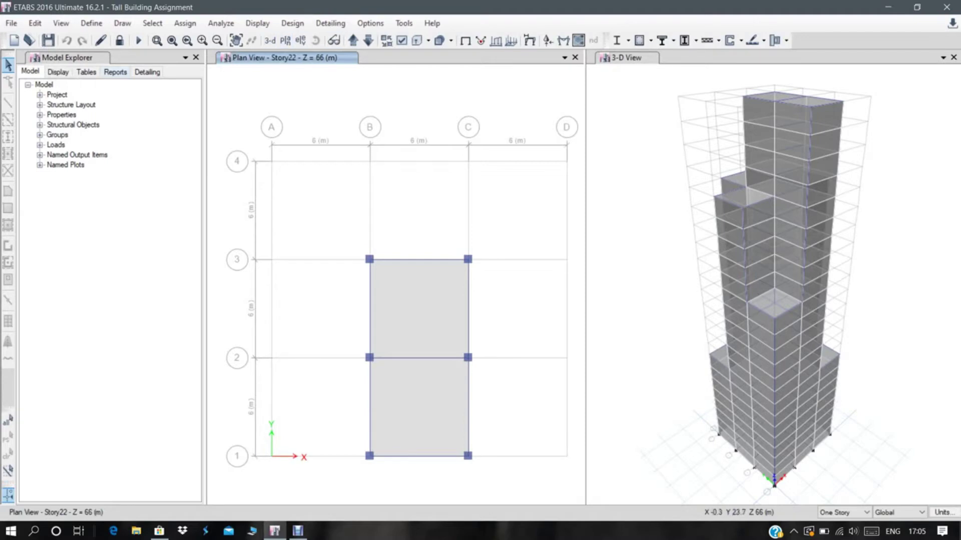
Go through the plan view story by story, from Story22 past the Base and up to Story21, examining each floor layout.
{"action": "left_click", "coordinate": [353, 41]}
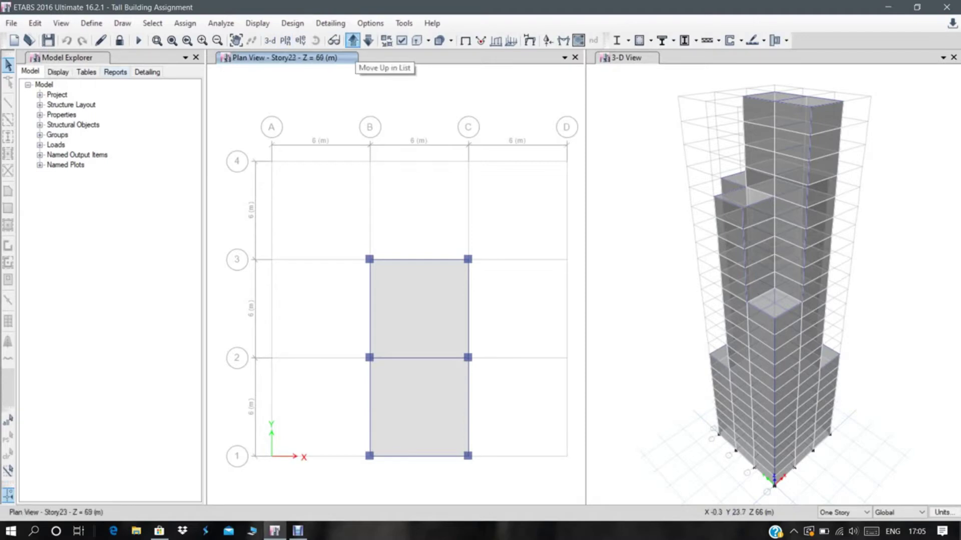
{"action": "left_click", "coordinate": [353, 41]}
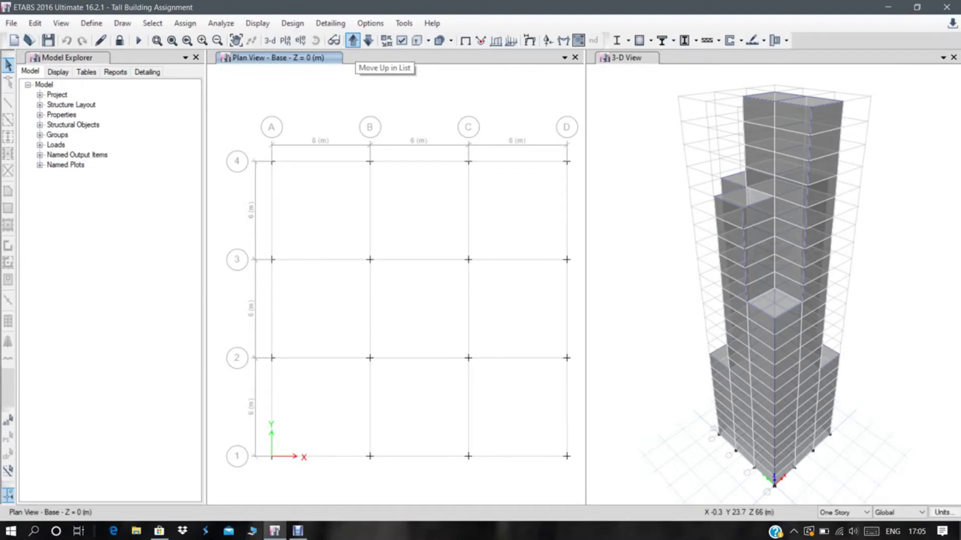
{"action": "left_click", "coordinate": [352, 40]}
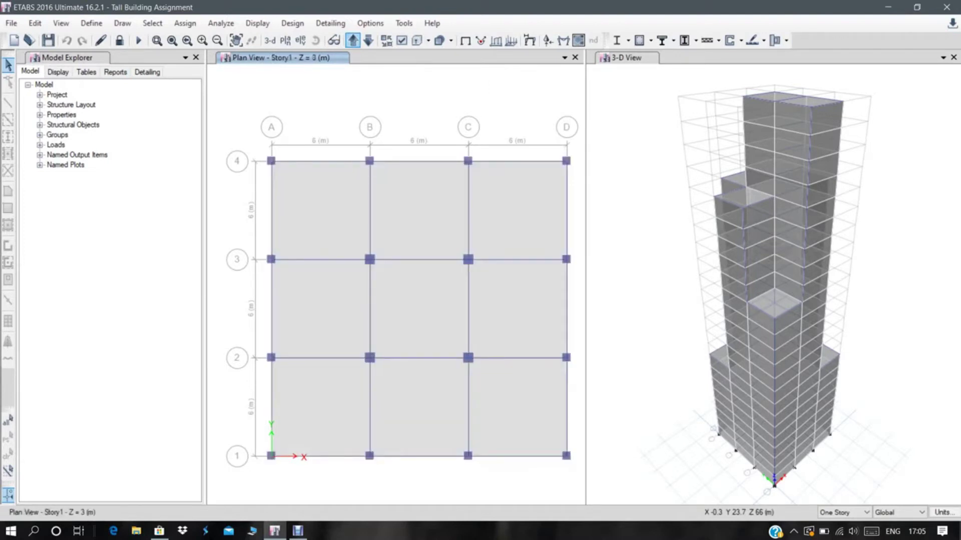
{"action": "left_click", "coordinate": [353, 40]}
{"action": "left_click", "coordinate": [352, 40]}
{"action": "left_click", "coordinate": [352, 41]}
{"action": "left_click", "coordinate": [353, 40]}
{"action": "left_click", "coordinate": [353, 40]}
{"action": "left_click", "coordinate": [353, 40]}
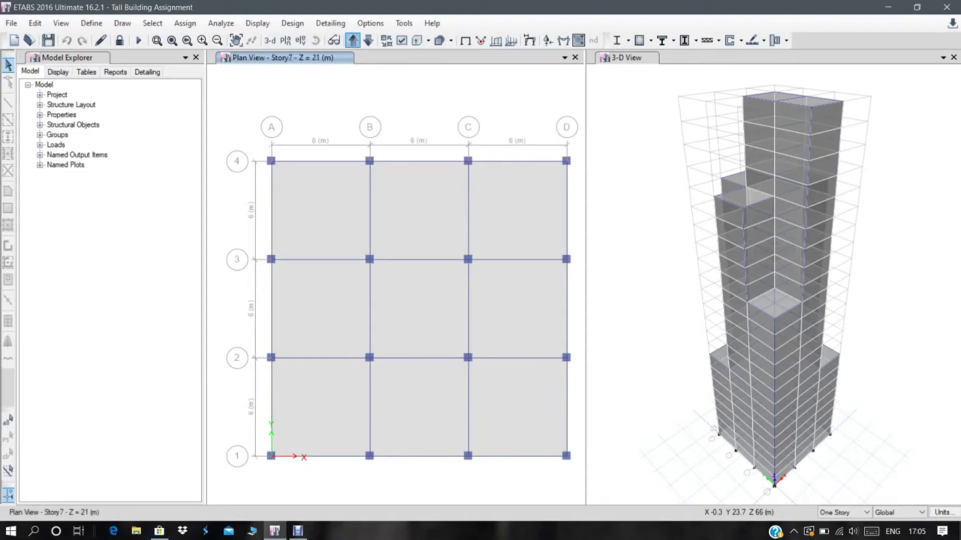
{"action": "left_click", "coordinate": [353, 40]}
{"action": "left_click", "coordinate": [353, 41]}
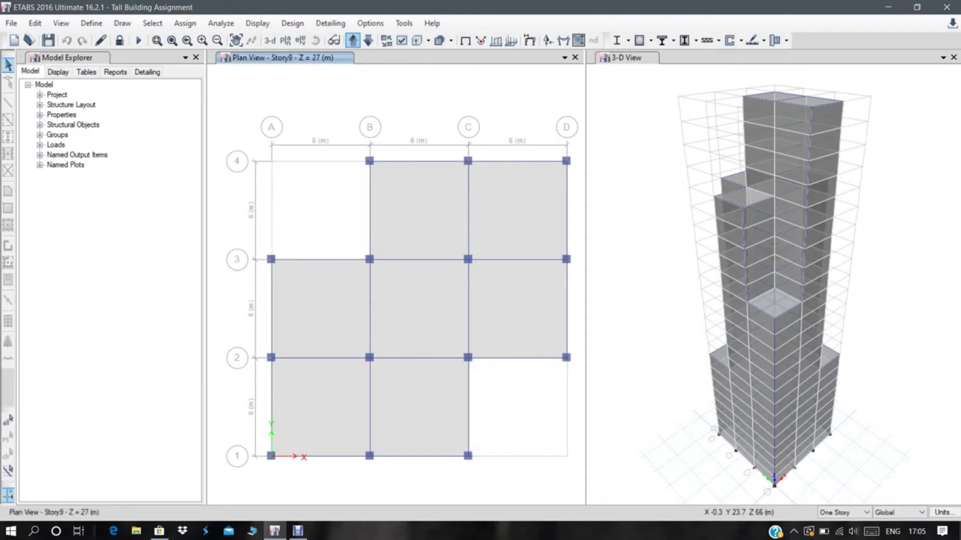
{"action": "left_click", "coordinate": [352, 40]}
{"action": "left_click", "coordinate": [352, 40]}
{"action": "left_click", "coordinate": [352, 41]}
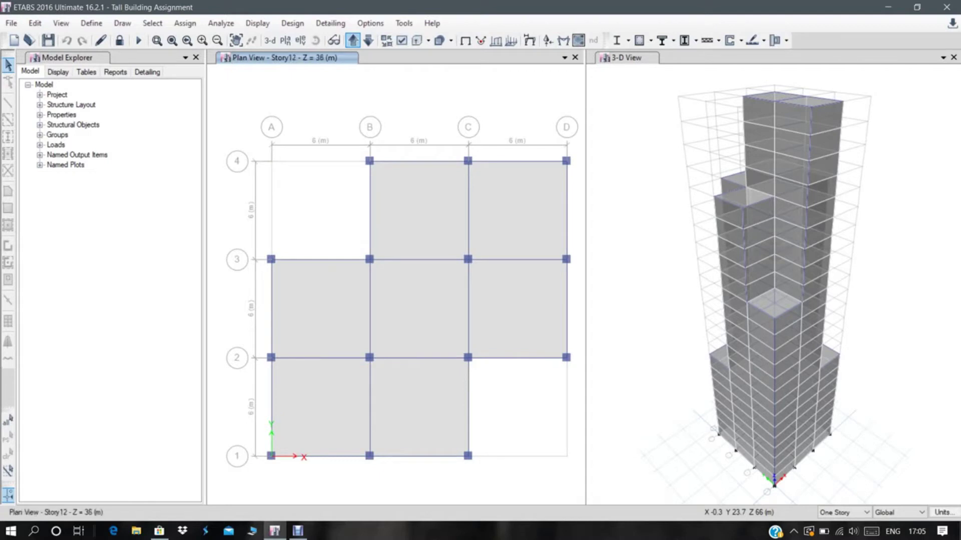
{"action": "left_click", "coordinate": [352, 41]}
{"action": "left_click", "coordinate": [353, 41]}
{"action": "left_click", "coordinate": [352, 40]}
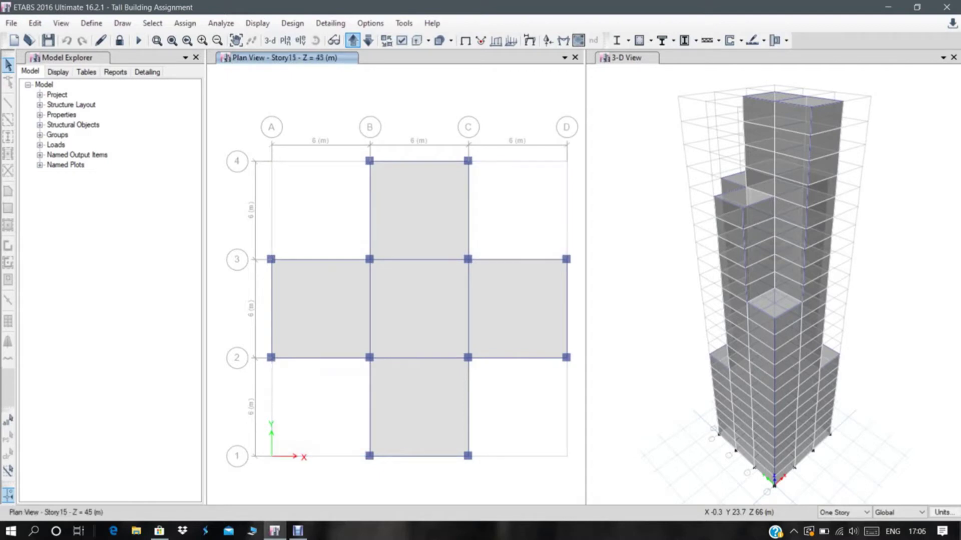
{"action": "left_click", "coordinate": [353, 41]}
{"action": "left_click", "coordinate": [353, 41]}
{"action": "left_click", "coordinate": [353, 41]}
{"action": "left_click", "coordinate": [352, 41]}
{"action": "left_click", "coordinate": [353, 40]}
{"action": "left_click", "coordinate": [352, 41]}
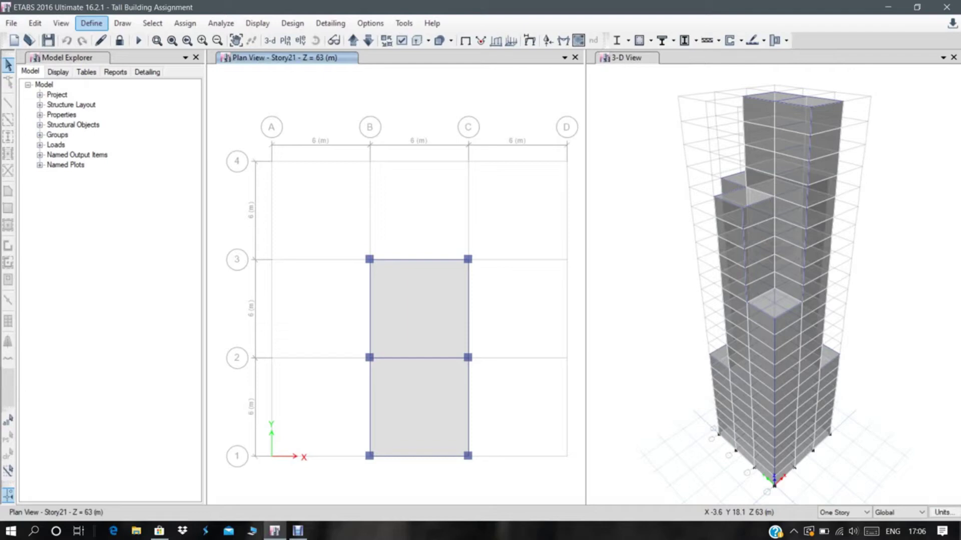
Review the list of materials defined for the model and close it without changes.
{"action": "left_click", "coordinate": [91, 23]}
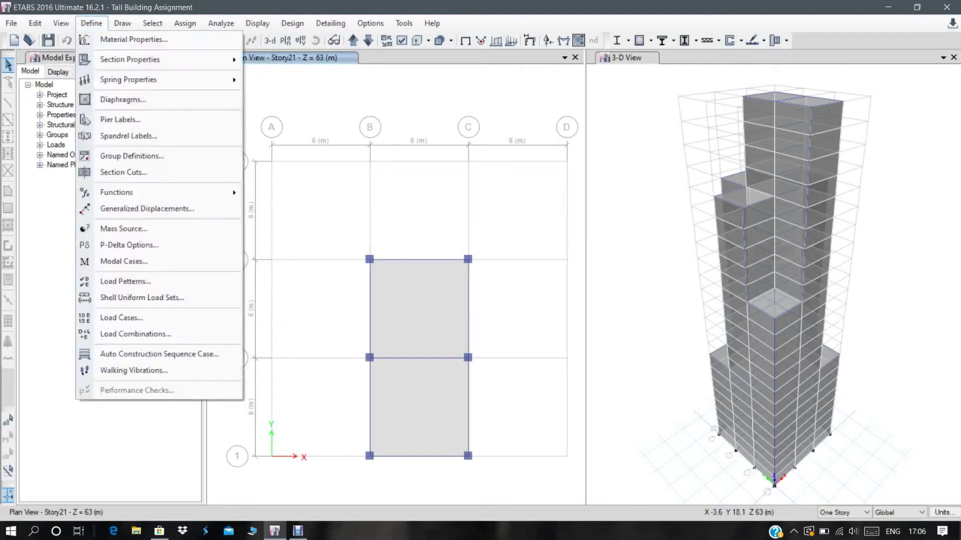
{"action": "left_click", "coordinate": [134, 39]}
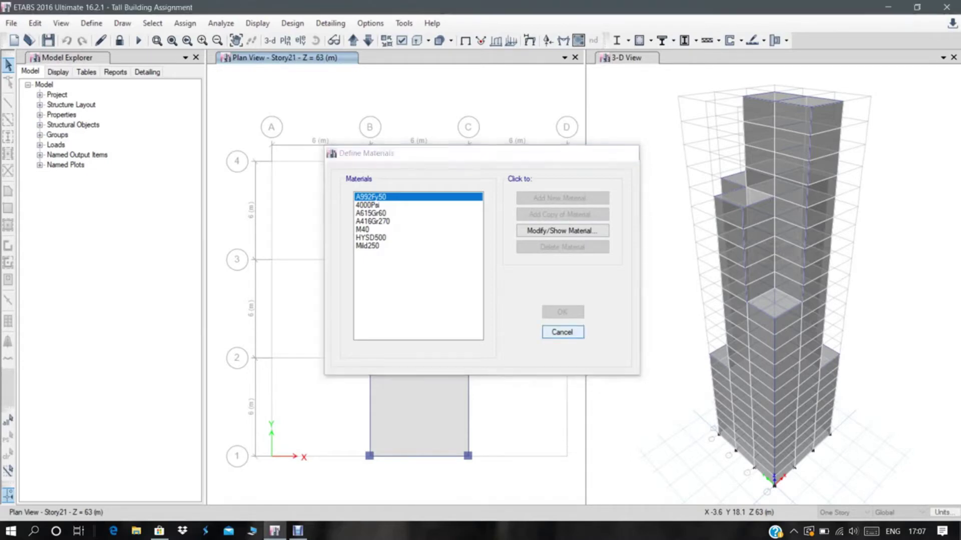
{"action": "left_click", "coordinate": [562, 332]}
Review the defined frame sections for beams and columns, closing the list without changes.
{"action": "left_click", "coordinate": [91, 23]}
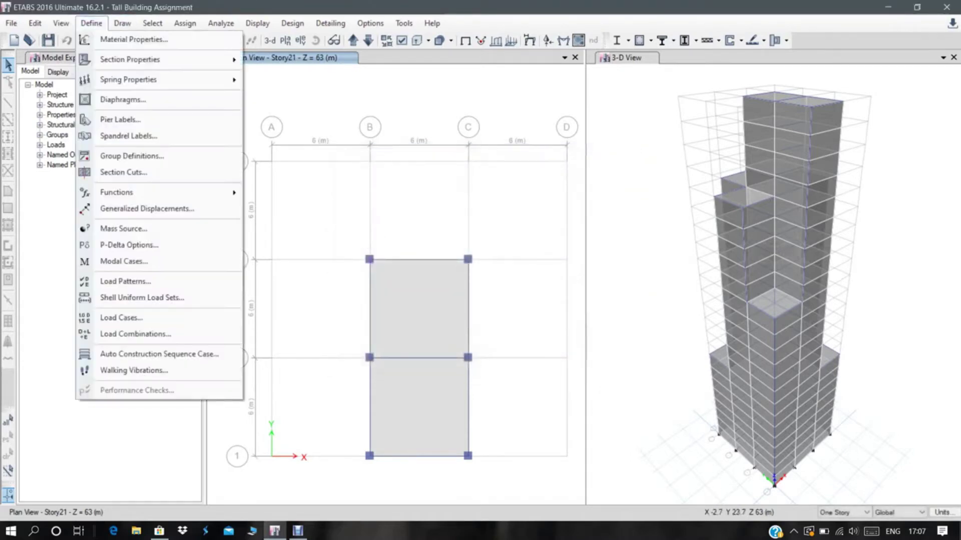
{"action": "mouse_move", "coordinate": [130, 59]}
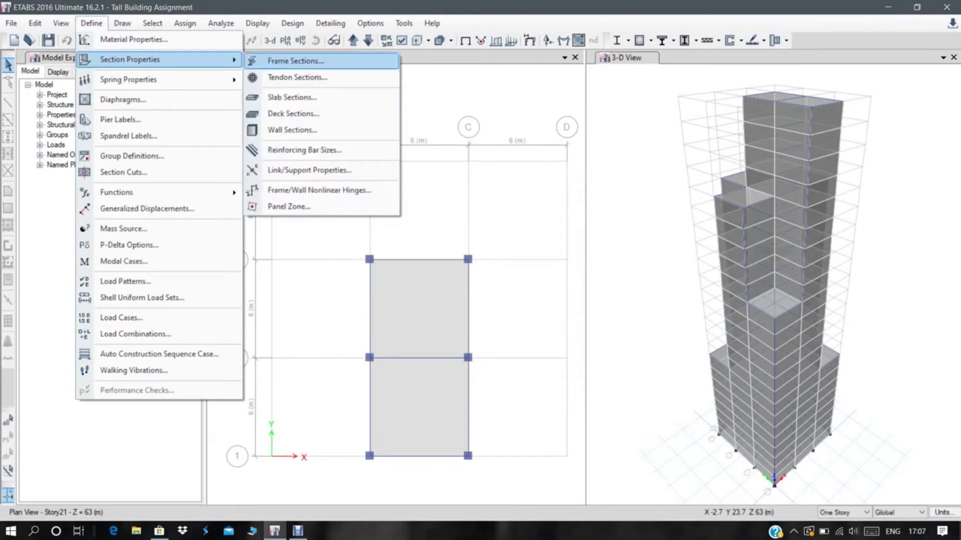
{"action": "left_click", "coordinate": [295, 61]}
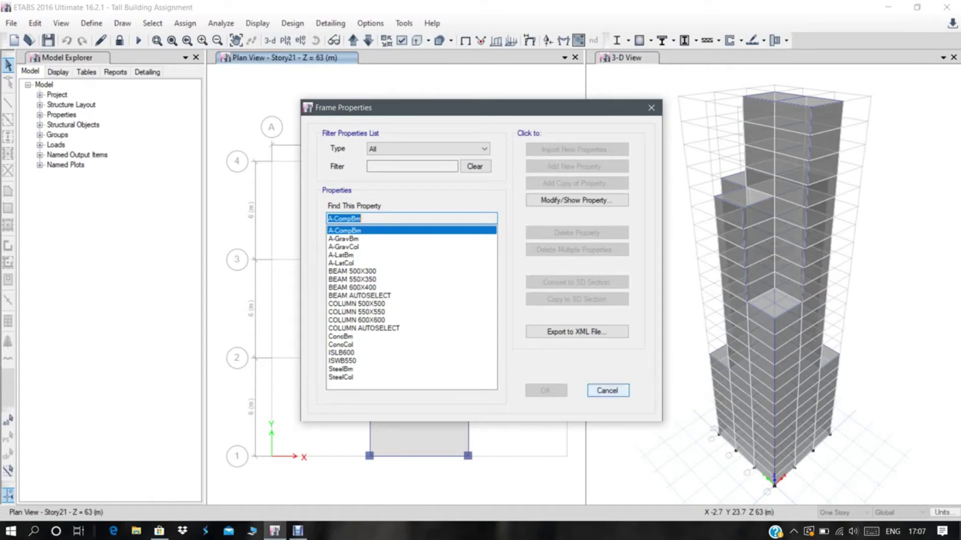
{"action": "left_click", "coordinate": [607, 391]}
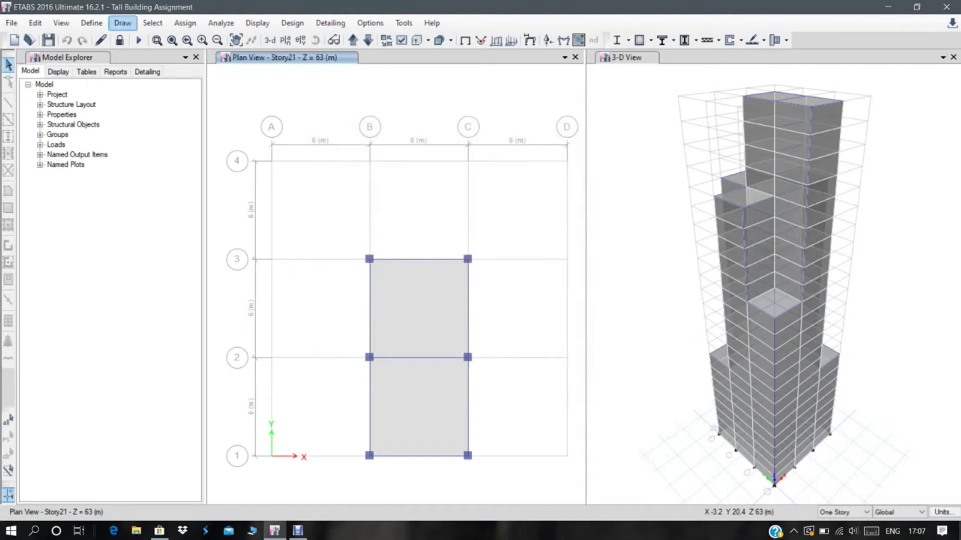
Inspect the property data of the SLAB 150 slab section and close it without changes.
{"action": "left_click", "coordinate": [91, 23]}
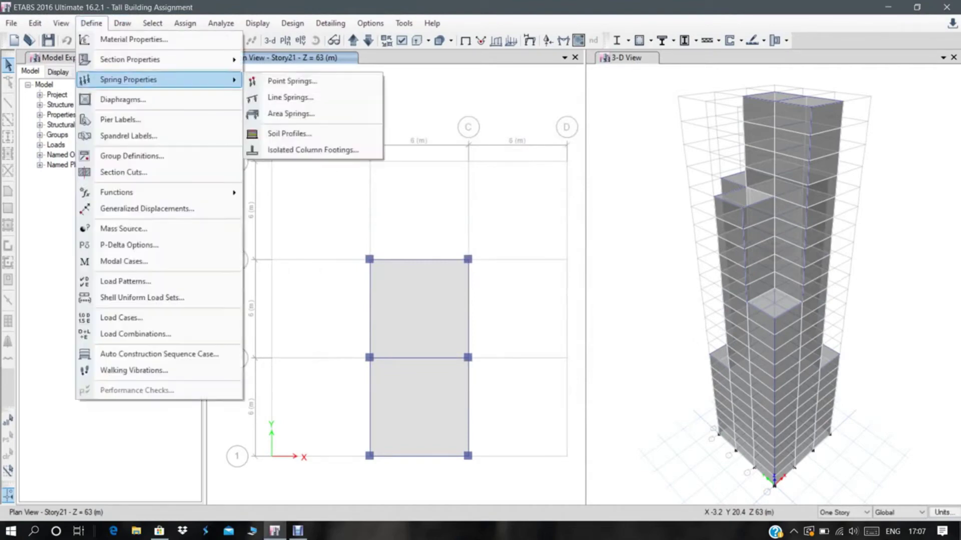
{"action": "mouse_move", "coordinate": [160, 59]}
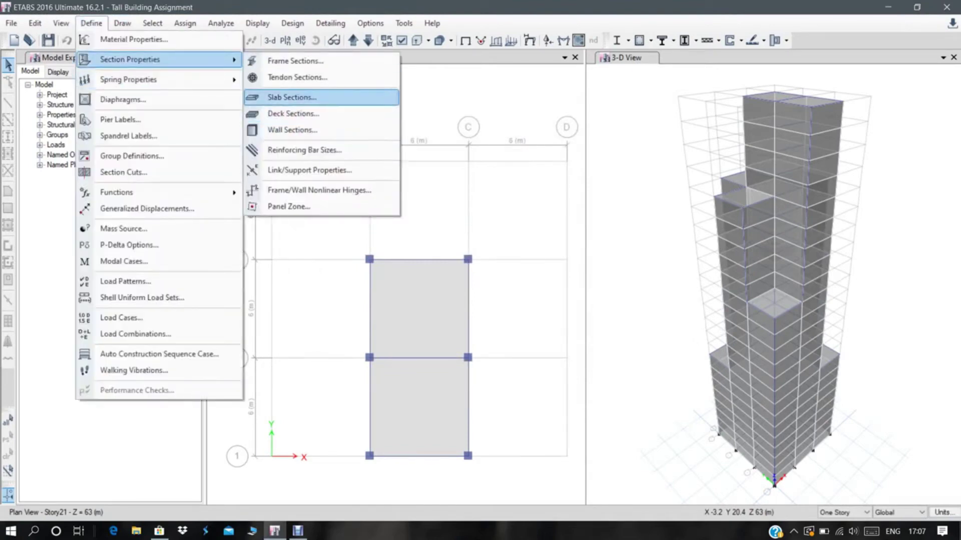
{"action": "left_click", "coordinate": [291, 97]}
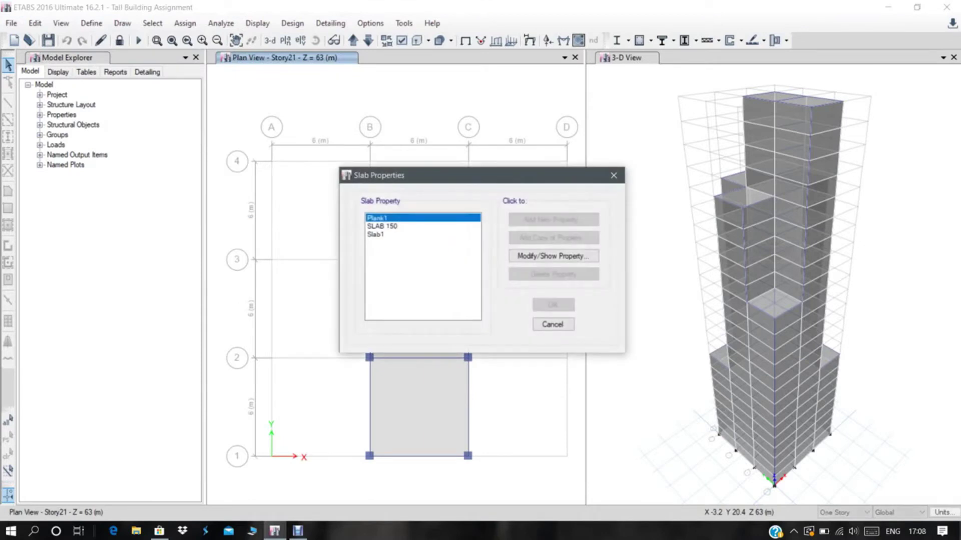
{"action": "left_click", "coordinate": [382, 227]}
{"action": "left_click", "coordinate": [553, 256]}
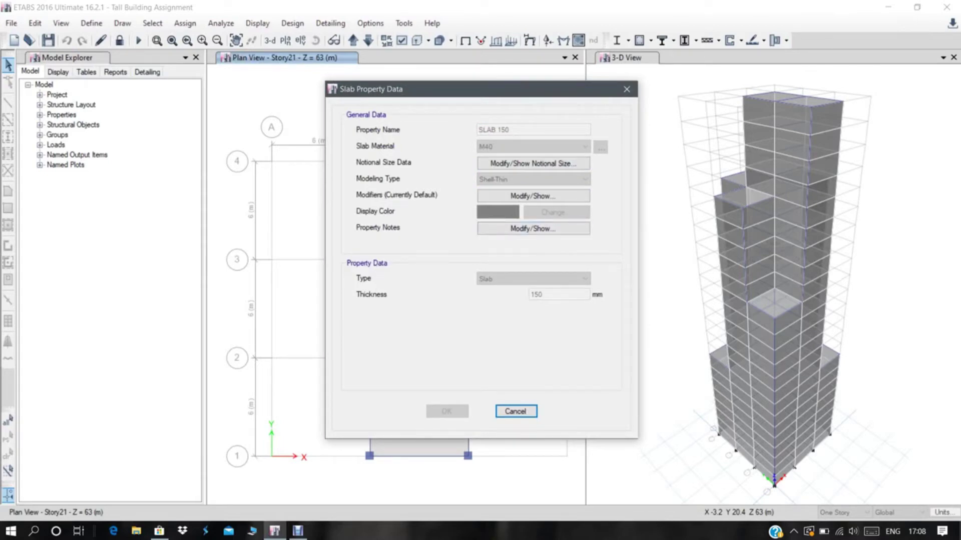
{"action": "left_click", "coordinate": [515, 411]}
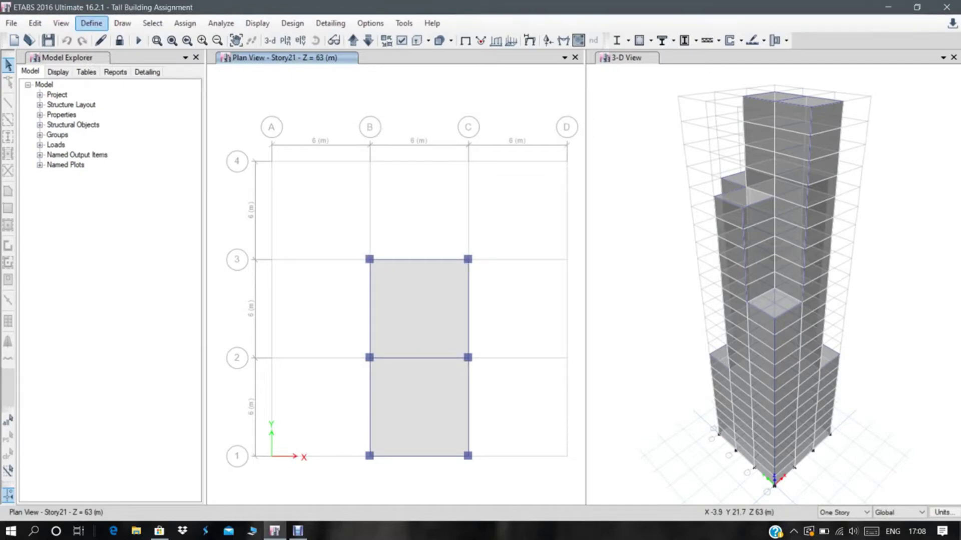
Review the defined load patterns with their types, self-weight multipliers and auto lateral loads, leaving them unmodified.
{"action": "left_click", "coordinate": [91, 23]}
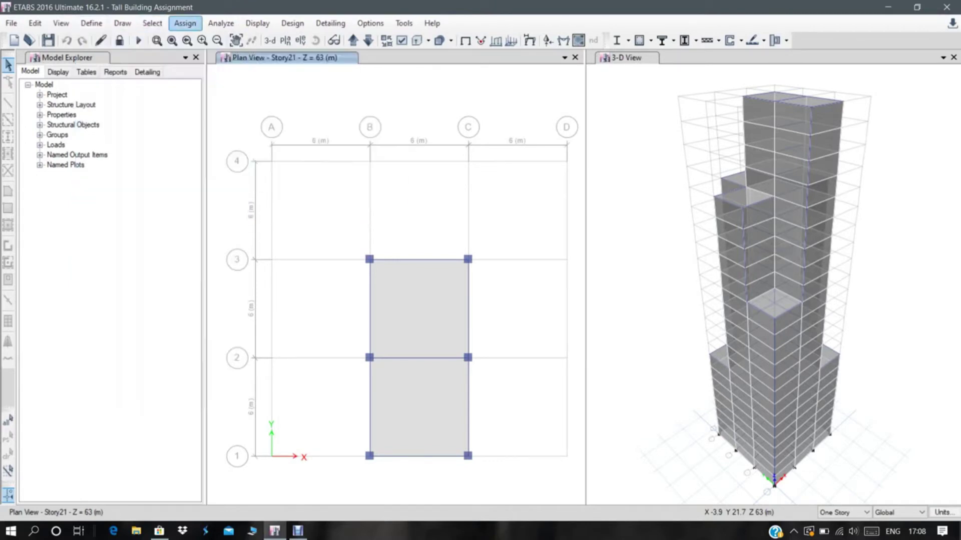
{"action": "left_click", "coordinate": [185, 23]}
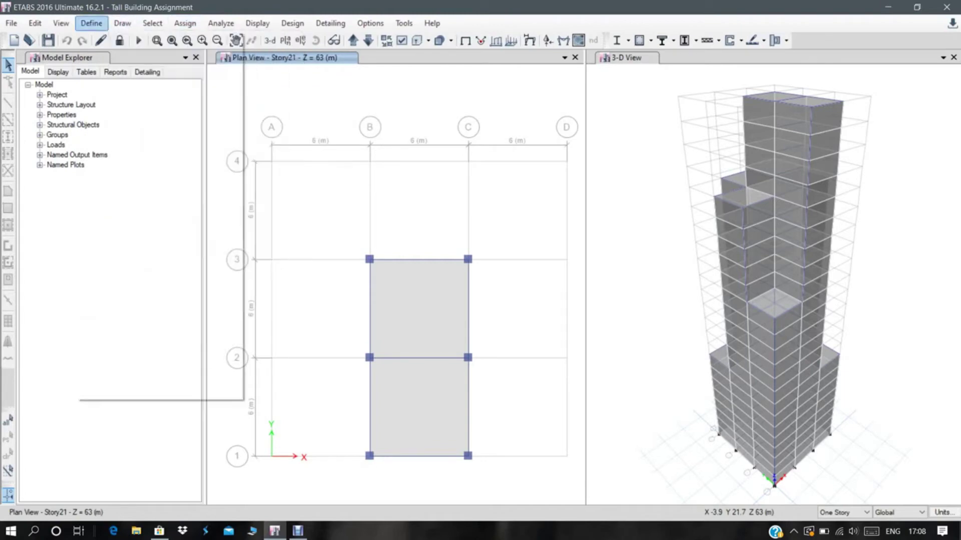
{"action": "left_click", "coordinate": [91, 23]}
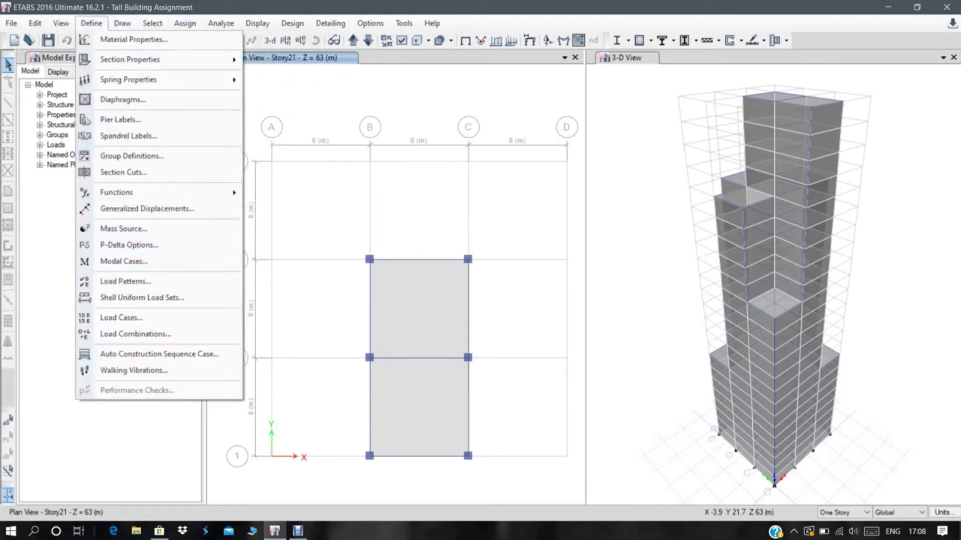
{"action": "left_click", "coordinate": [125, 281]}
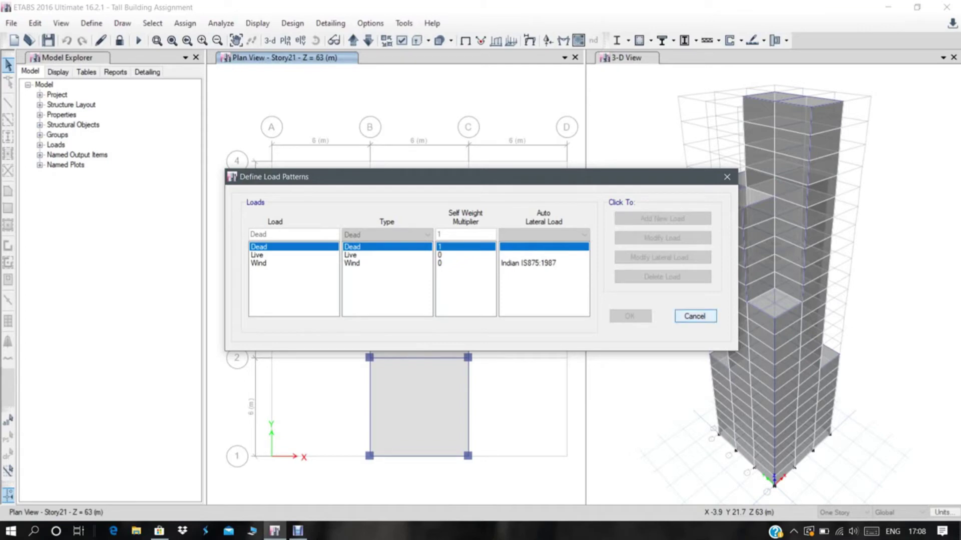
{"action": "left_click", "coordinate": [695, 316]}
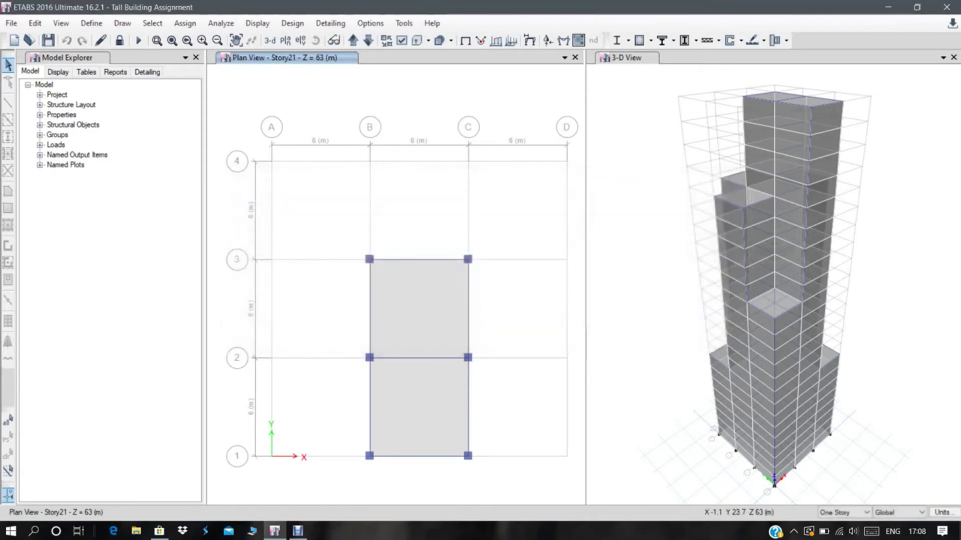
Review the list of load combinations defined for the model and close it.
{"action": "left_click", "coordinate": [91, 23]}
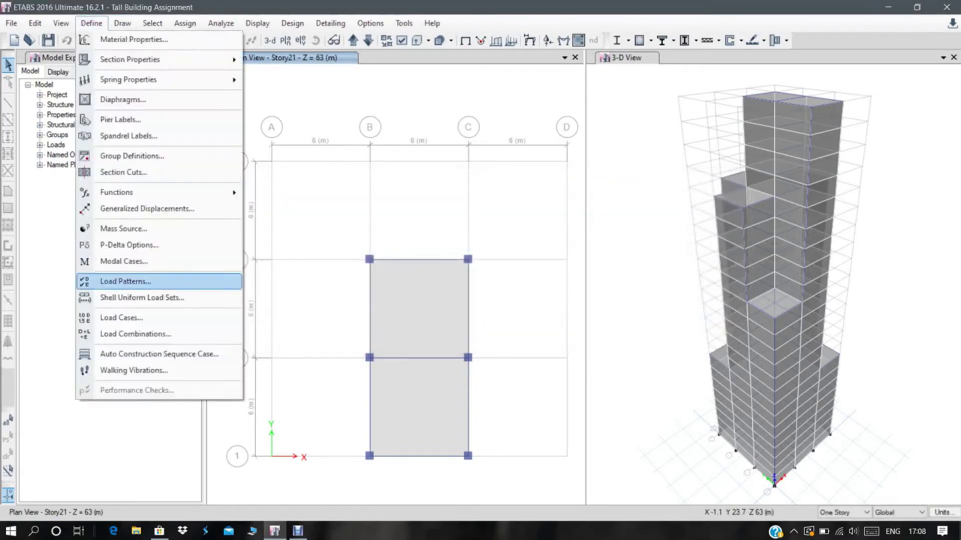
{"action": "left_click", "coordinate": [135, 334]}
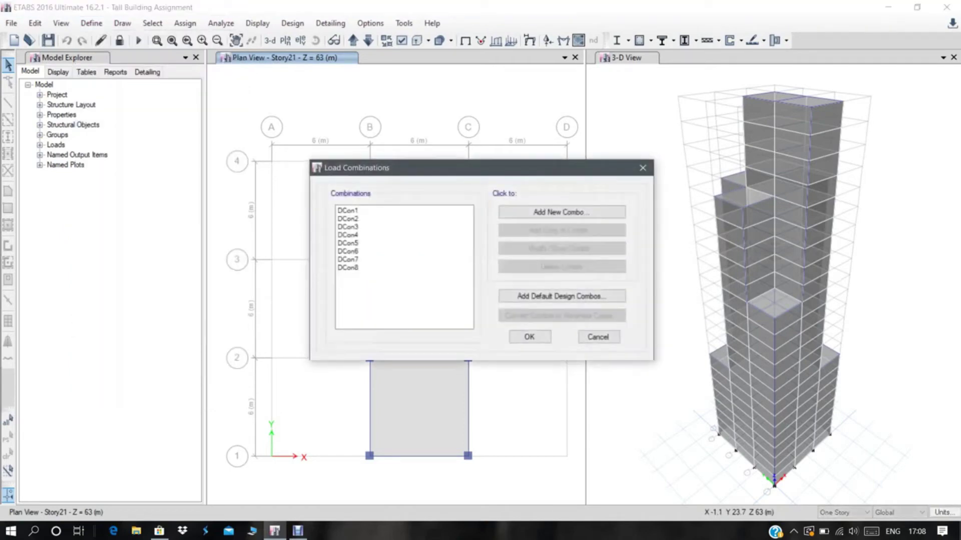
{"action": "left_click", "coordinate": [530, 337]}
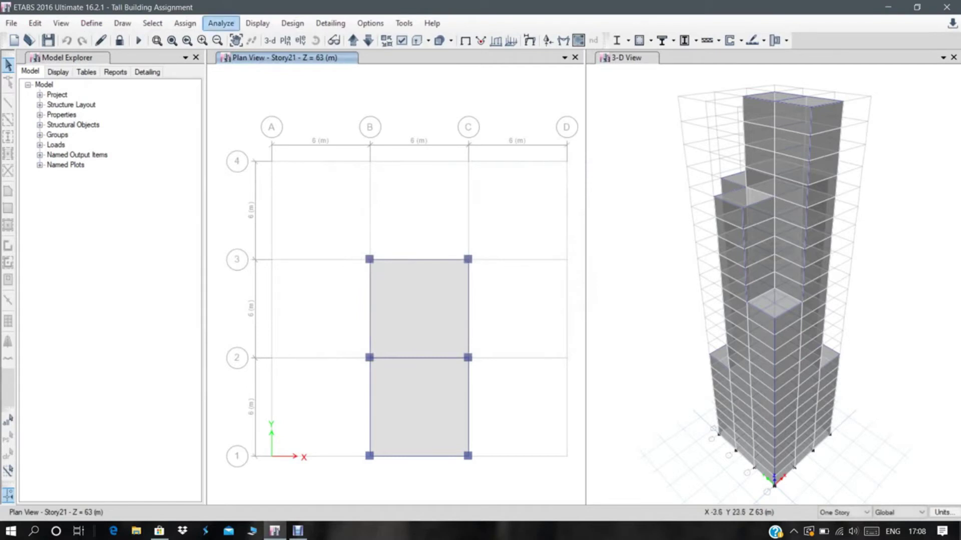
{"action": "left_click", "coordinate": [185, 23]}
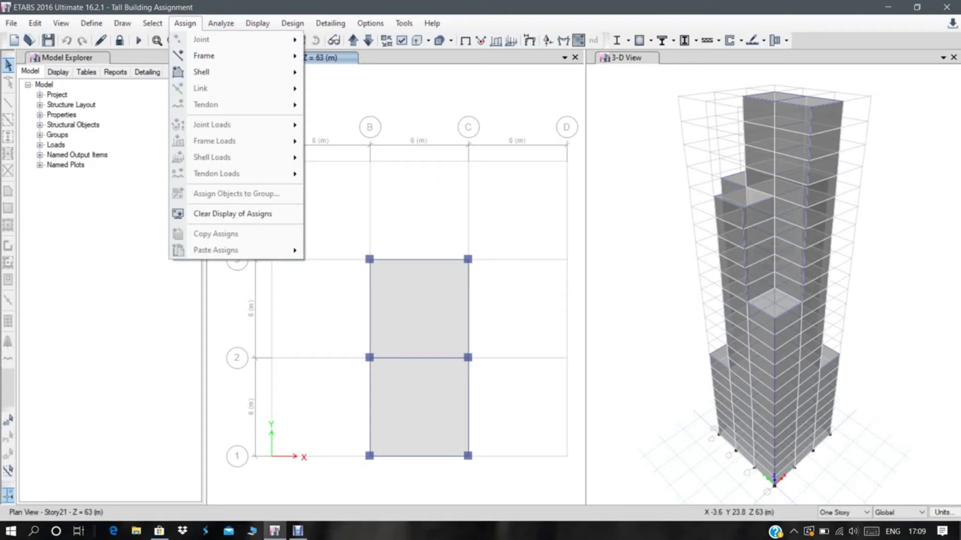
{"action": "left_click", "coordinate": [368, 84]}
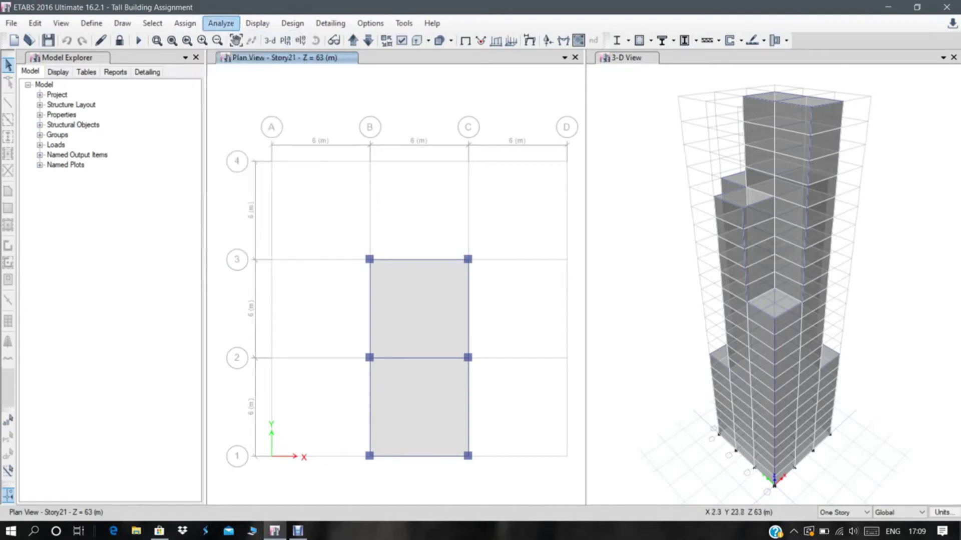
{"action": "left_click", "coordinate": [220, 23]}
{"action": "left_click", "coordinate": [220, 23]}
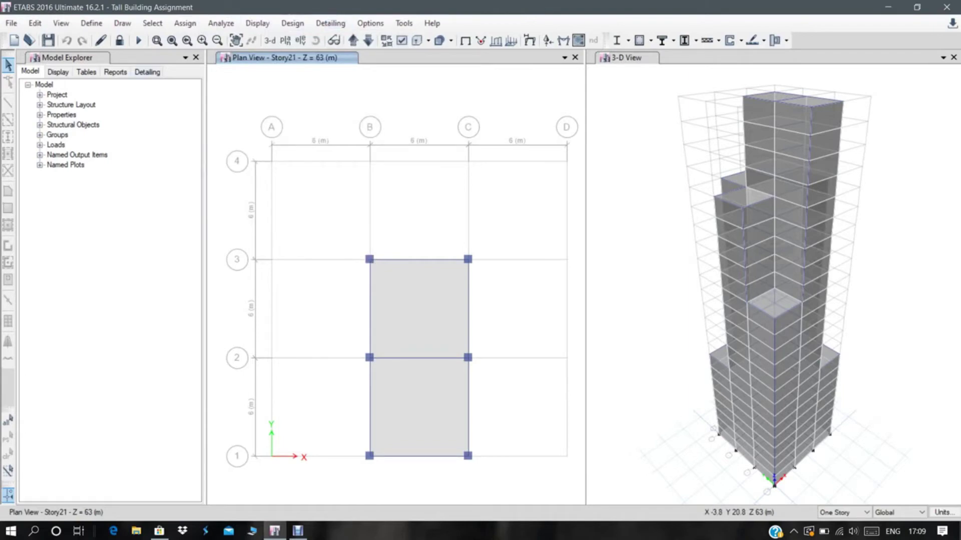
Browse the detailing drawing sheets, viewing the Cover Note and the Floor Framing Plans (1 of 2) sheet.
{"action": "left_click", "coordinate": [147, 72]}
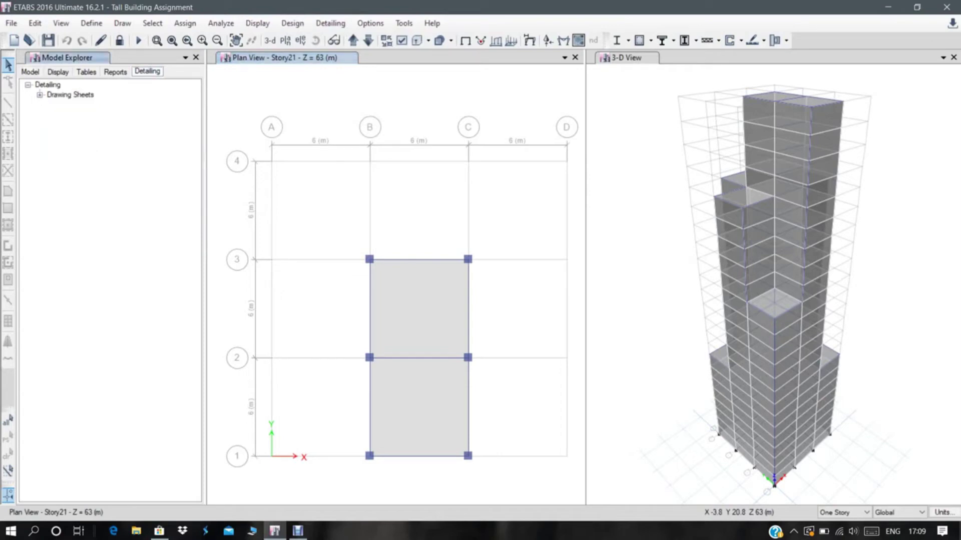
{"action": "left_click", "coordinate": [40, 96]}
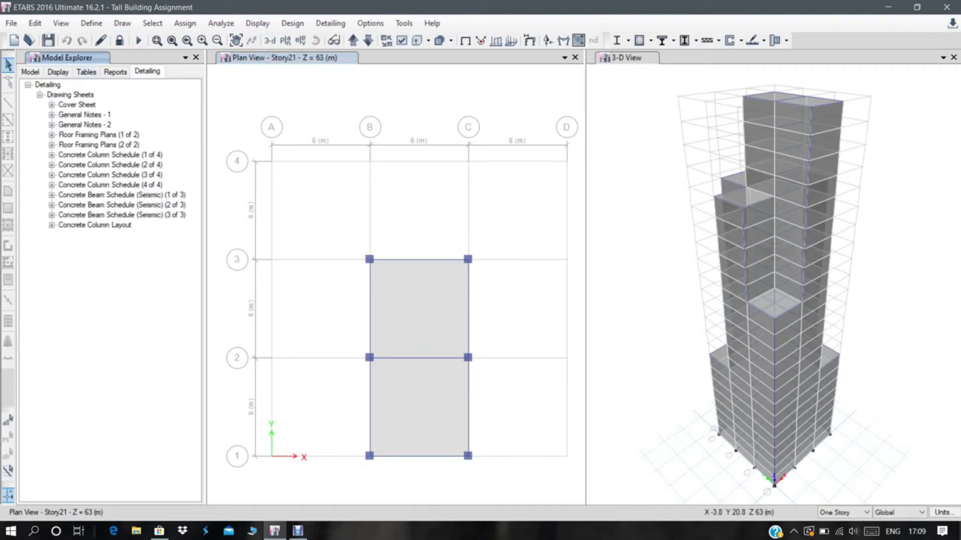
{"action": "left_click", "coordinate": [52, 104]}
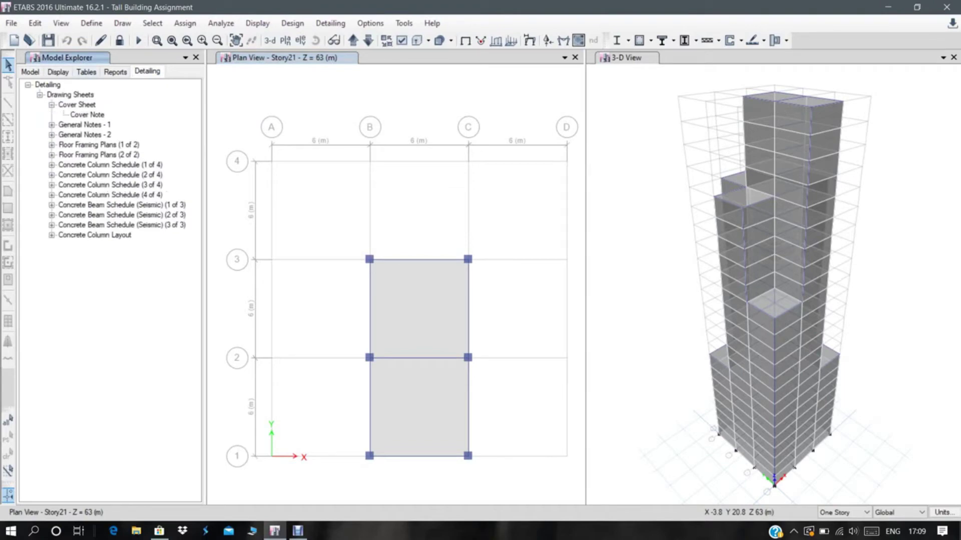
{"action": "double_click", "coordinate": [87, 115]}
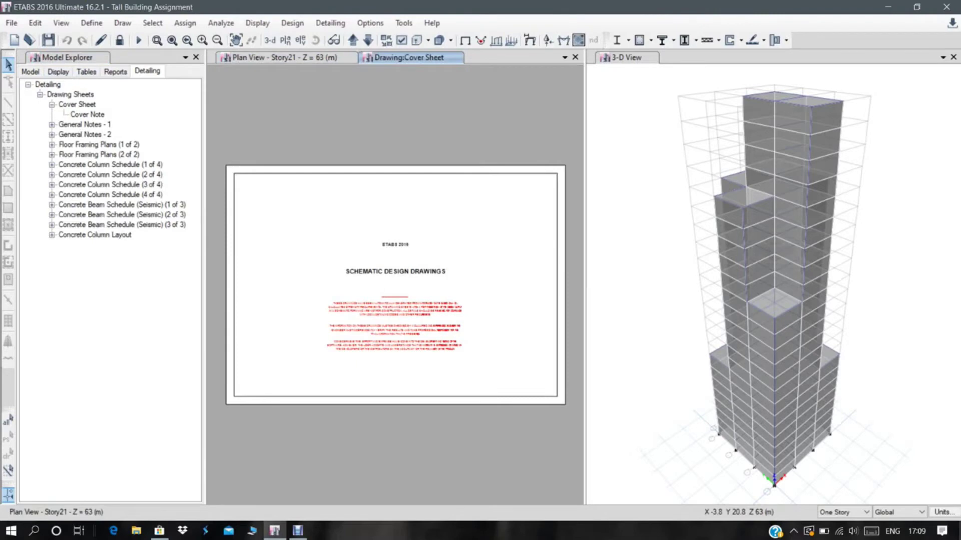
{"action": "double_click", "coordinate": [98, 145]}
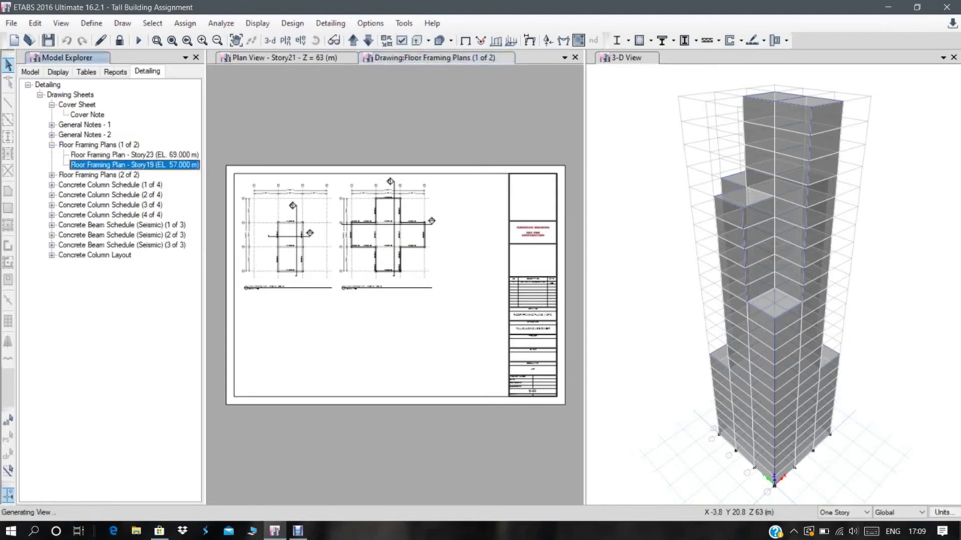
Examine the Story19 floor framing plan's beam labels up close on the Floor Framing Plans (1 of 2) sheet.
{"action": "left_click", "coordinate": [202, 40]}
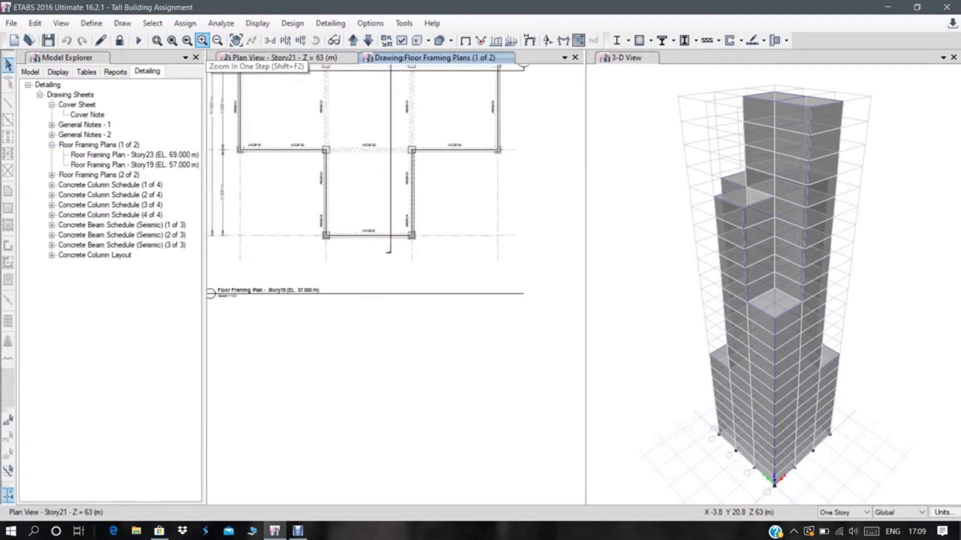
{"action": "left_click", "coordinate": [202, 40]}
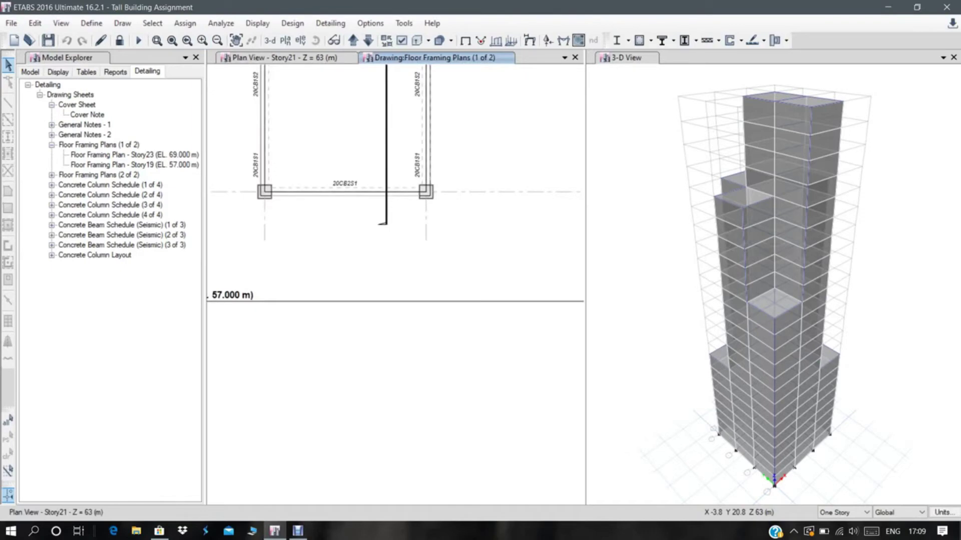
View the Concrete Column Schedule (1 of 4) sheet and examine its column reinforcement entries up close.
{"action": "double_click", "coordinate": [110, 185]}
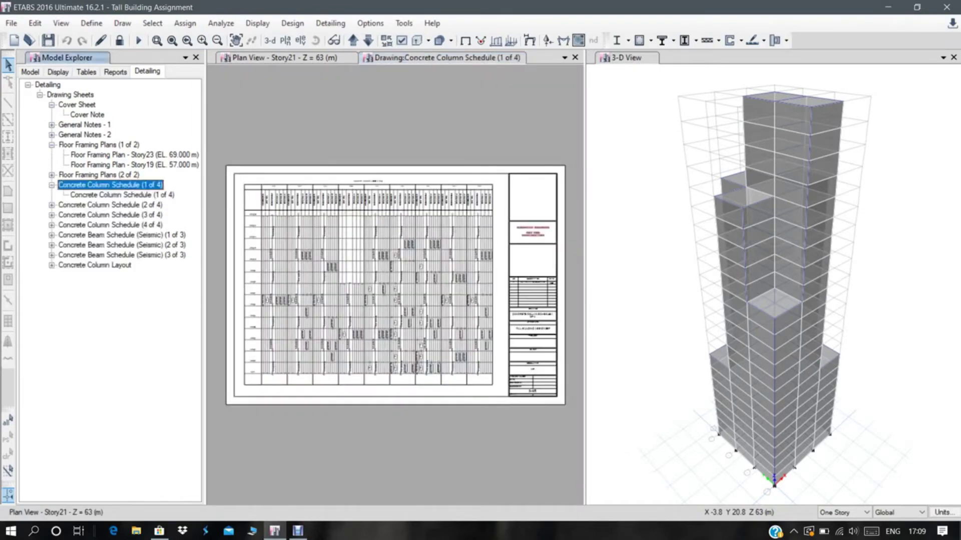
{"action": "left_click", "coordinate": [202, 40]}
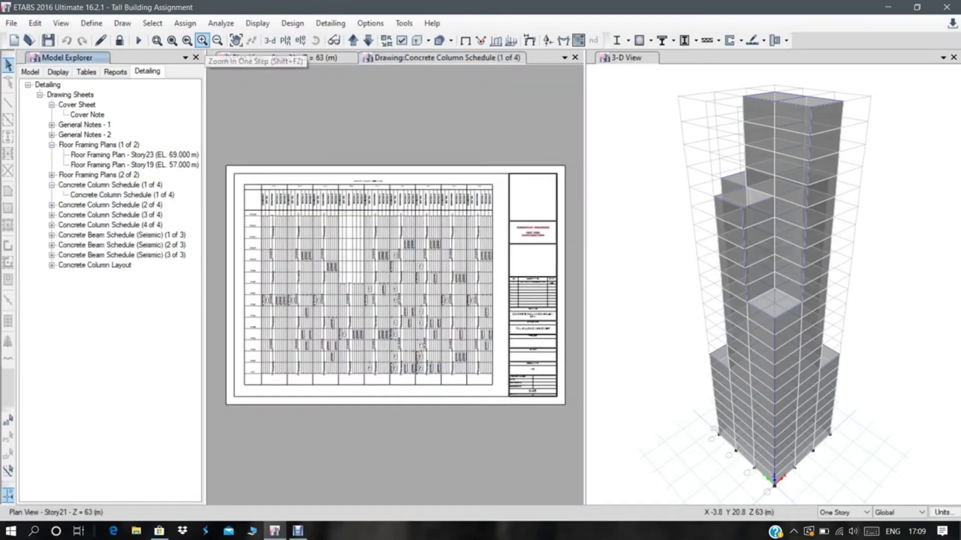
{"action": "left_click", "coordinate": [202, 41]}
{"action": "left_click", "coordinate": [202, 40]}
{"action": "left_click", "coordinate": [203, 40]}
{"action": "left_click", "coordinate": [202, 40]}
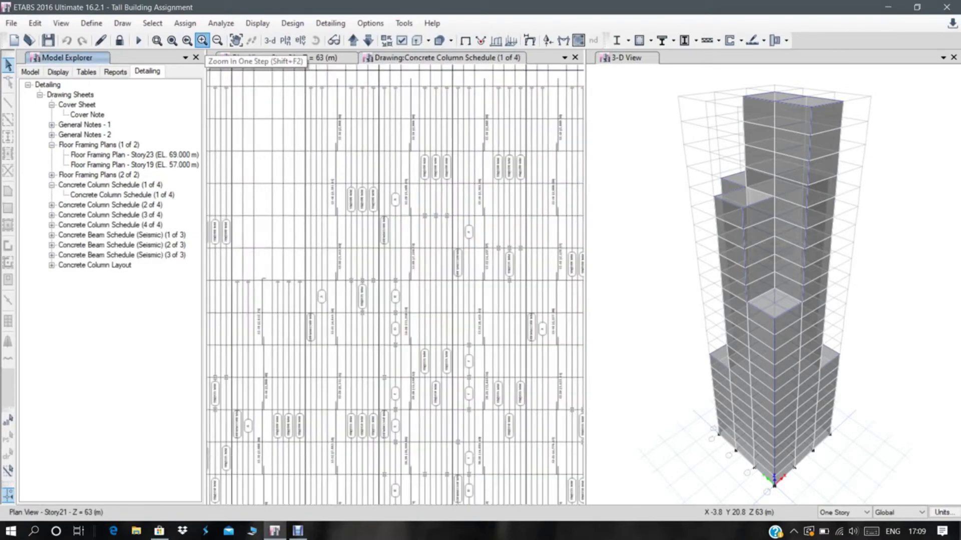
{"action": "left_click", "coordinate": [202, 41]}
{"action": "left_click", "coordinate": [202, 40]}
{"action": "left_click", "coordinate": [202, 41]}
{"action": "left_click", "coordinate": [202, 41]}
{"action": "left_click", "coordinate": [202, 41]}
{"action": "left_click", "coordinate": [203, 41]}
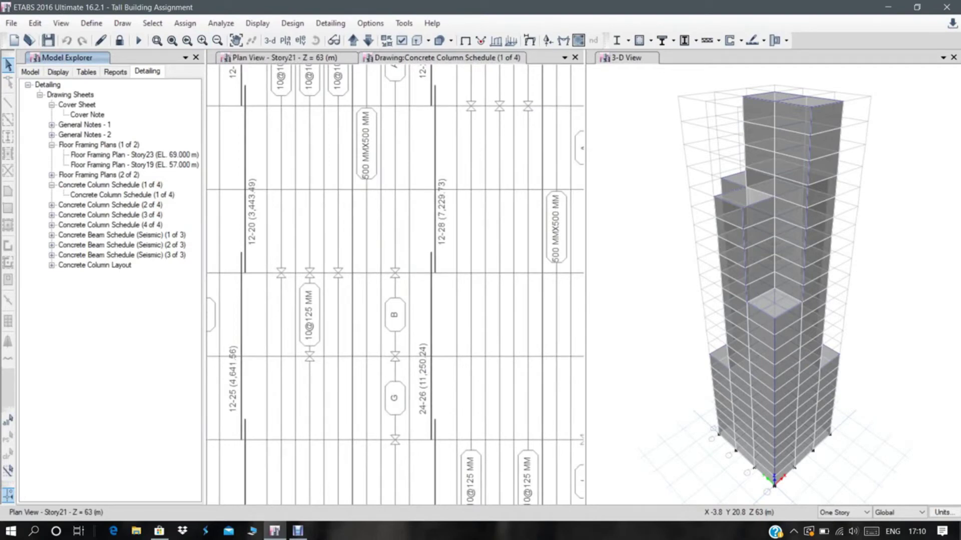
List the General Notes sheets' contents and examine the column typical elevation and column section details on General Notes - 2.
{"action": "left_click", "coordinate": [52, 125]}
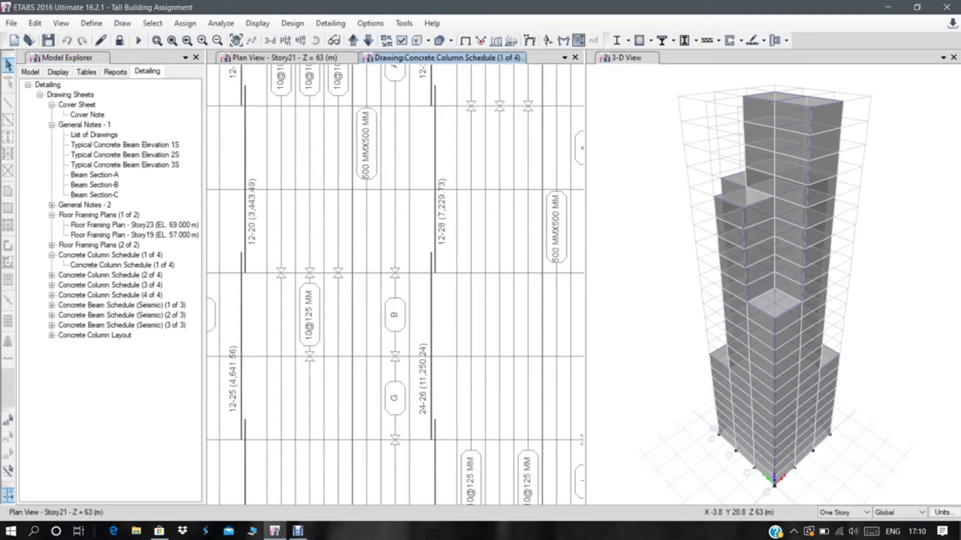
{"action": "left_click", "coordinate": [52, 205]}
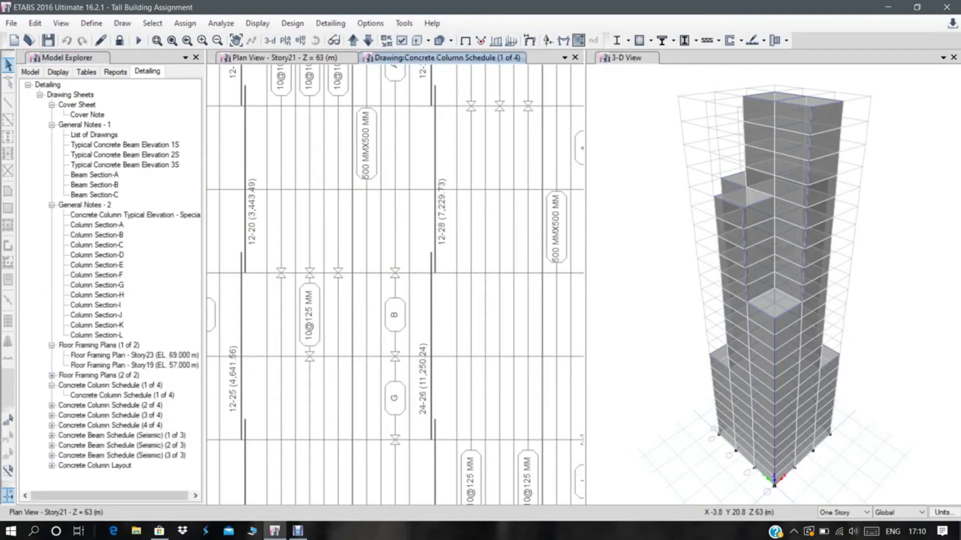
{"action": "double_click", "coordinate": [97, 235]}
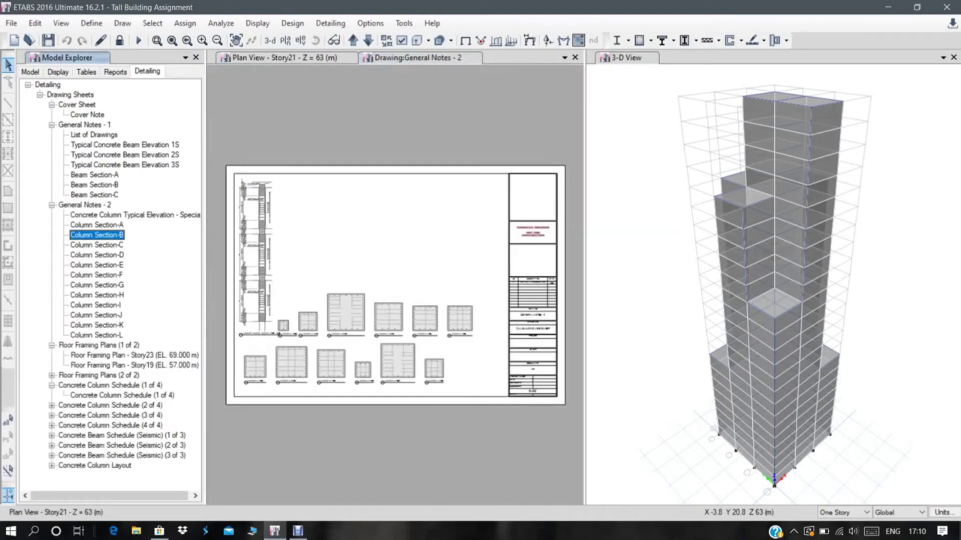
{"action": "left_click", "coordinate": [203, 40]}
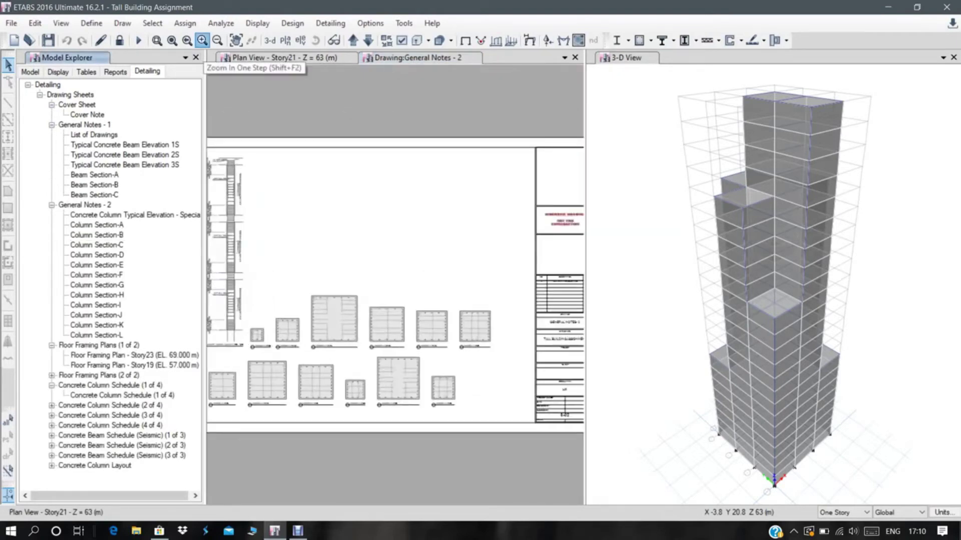
{"action": "left_click", "coordinate": [202, 40]}
{"action": "left_click", "coordinate": [202, 40]}
{"action": "left_click", "coordinate": [202, 40]}
{"action": "left_click", "coordinate": [203, 40]}
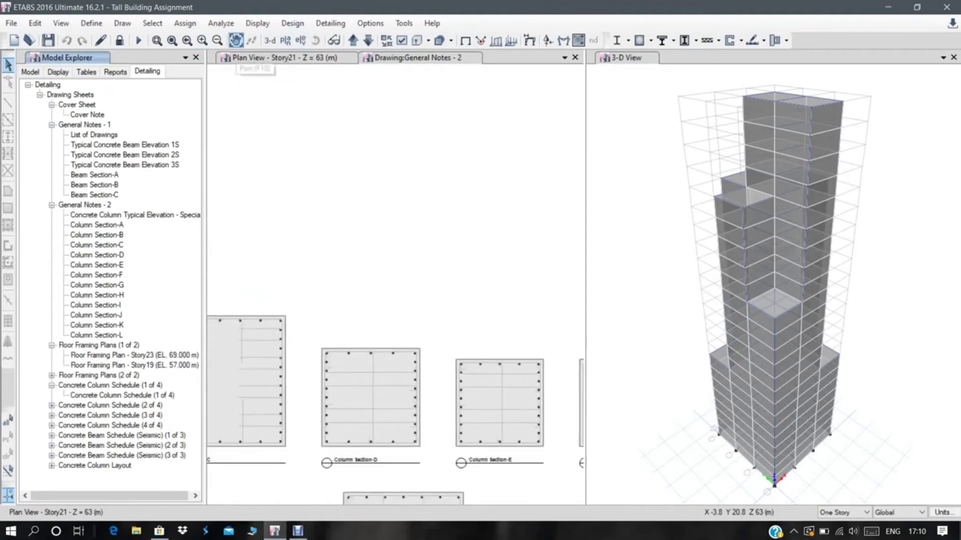
{"action": "left_click", "coordinate": [236, 40]}
{"action": "mouse_move", "coordinate": [238, 300]}
{"action": "left_mouse_down"}
{"action": "mouse_move", "coordinate": [386, 292]}
{"action": "mouse_move", "coordinate": [569, 316]}
{"action": "left_mouse_up"}
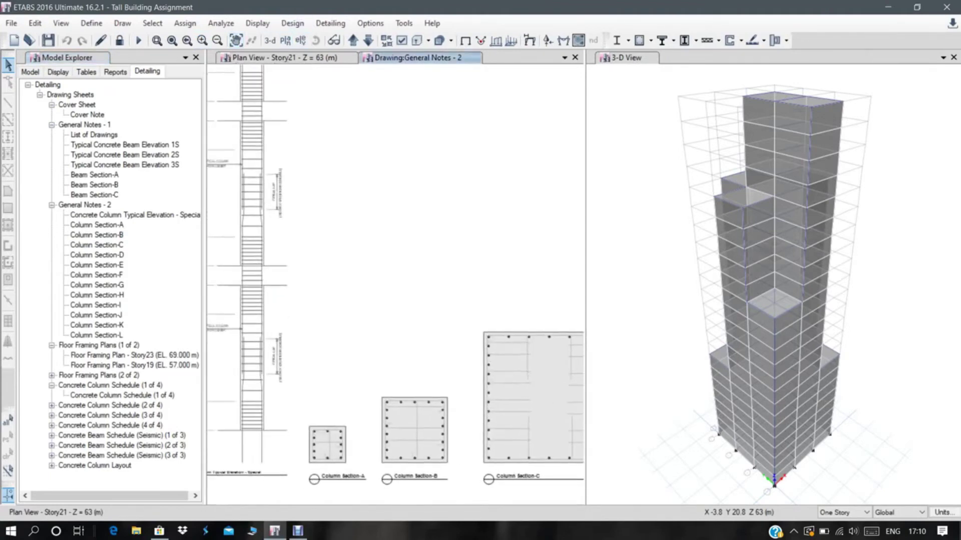
{"action": "mouse_move", "coordinate": [341, 190]}
{"action": "left_mouse_down"}
{"action": "mouse_move", "coordinate": [519, 230]}
{"action": "mouse_move", "coordinate": [505, 232]}
{"action": "left_mouse_up"}
Generate the Project Report and skim its tables up to page 608, closing the report and the General Notes - 2 drawing.
{"action": "left_click", "coordinate": [116, 72]}
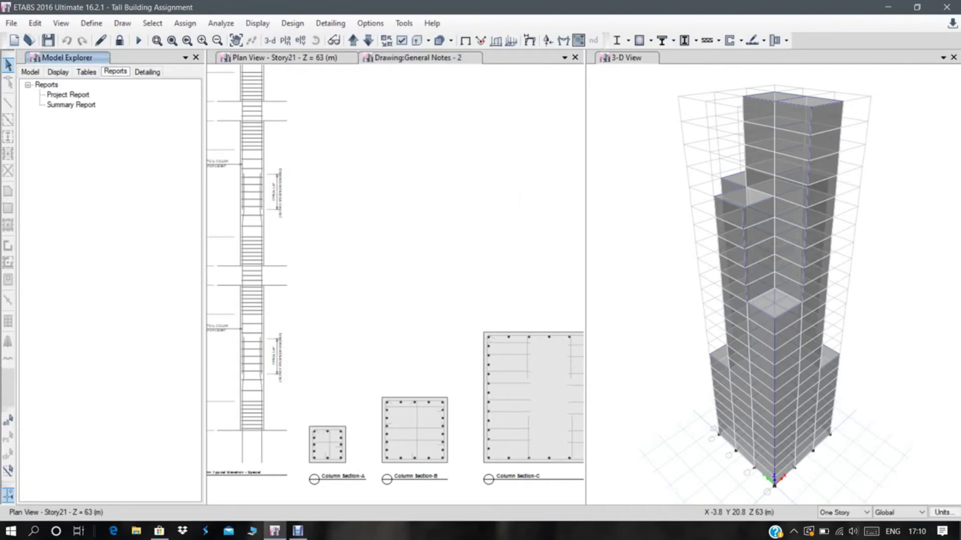
{"action": "left_click", "coordinate": [68, 95]}
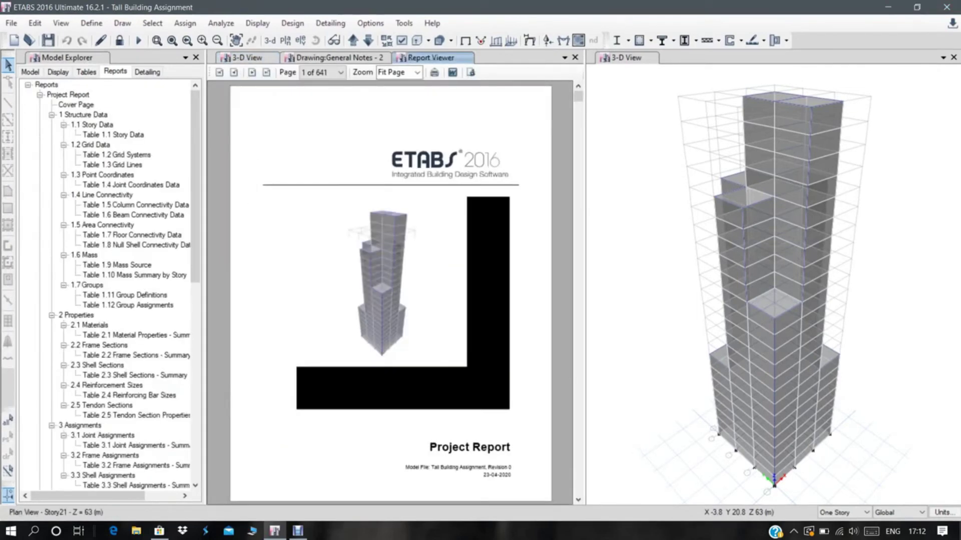
{"action": "scroll", "coordinate": [390, 293], "scroll_direction": "down", "scroll_amount": 3}
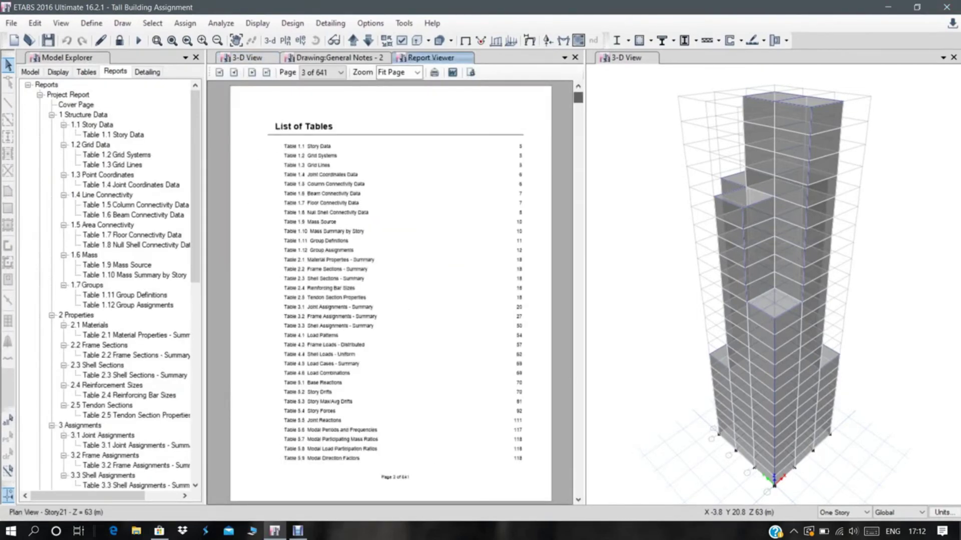
{"action": "scroll", "coordinate": [390, 292], "scroll_direction": "down", "scroll_amount": 14}
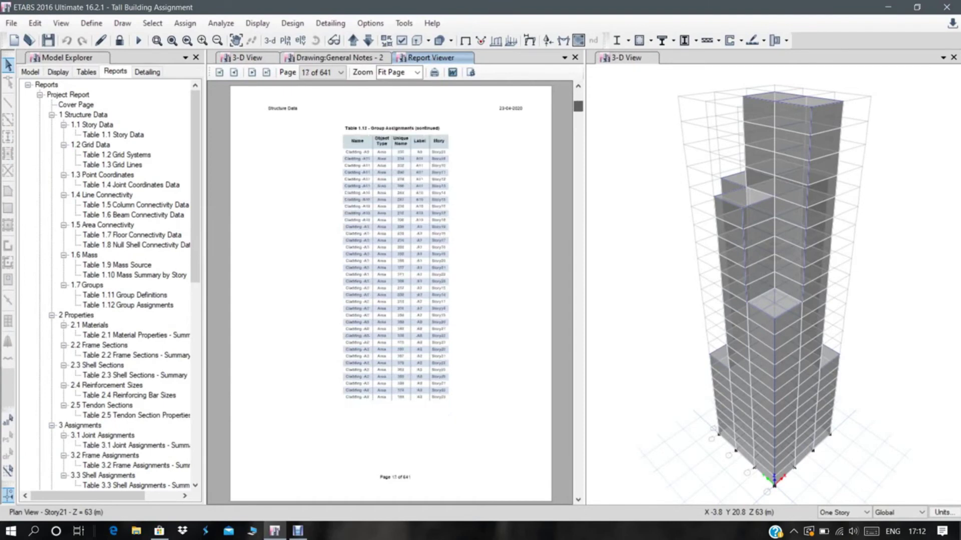
{"action": "scroll", "coordinate": [390, 292], "scroll_direction": "down", "scroll_amount": 20}
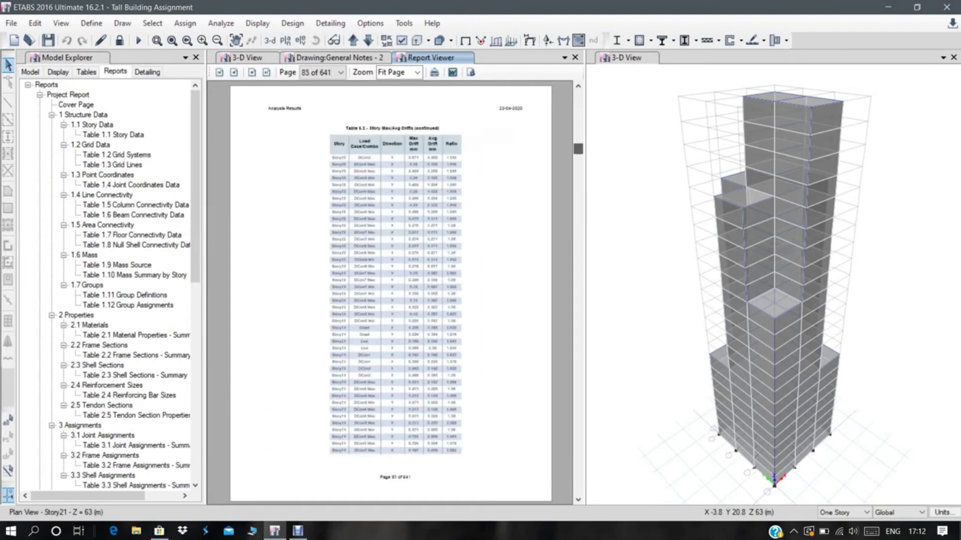
{"action": "scroll", "coordinate": [390, 292], "scroll_direction": "down", "scroll_amount": 20}
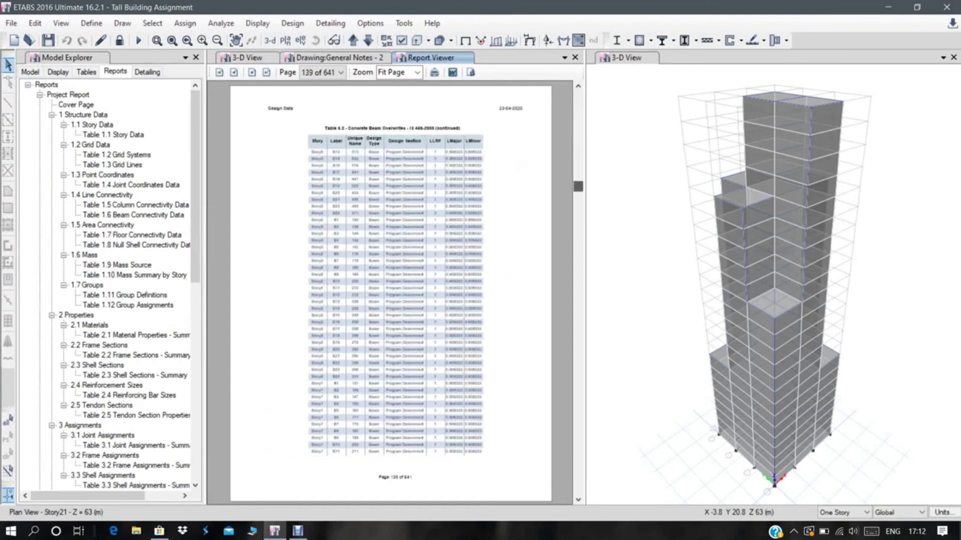
{"action": "scroll", "coordinate": [391, 292], "scroll_direction": "down", "scroll_amount": 20}
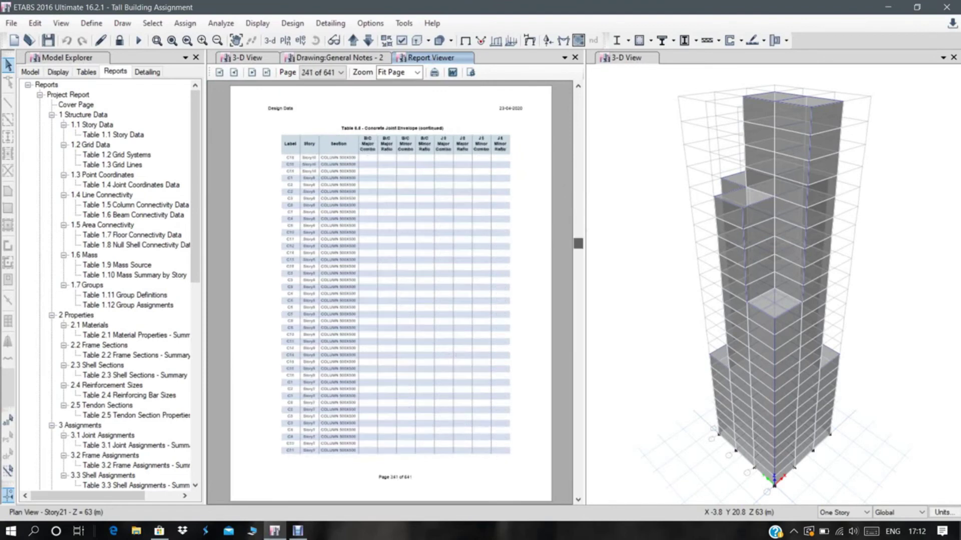
{"action": "scroll", "coordinate": [390, 293], "scroll_direction": "down", "scroll_amount": 20}
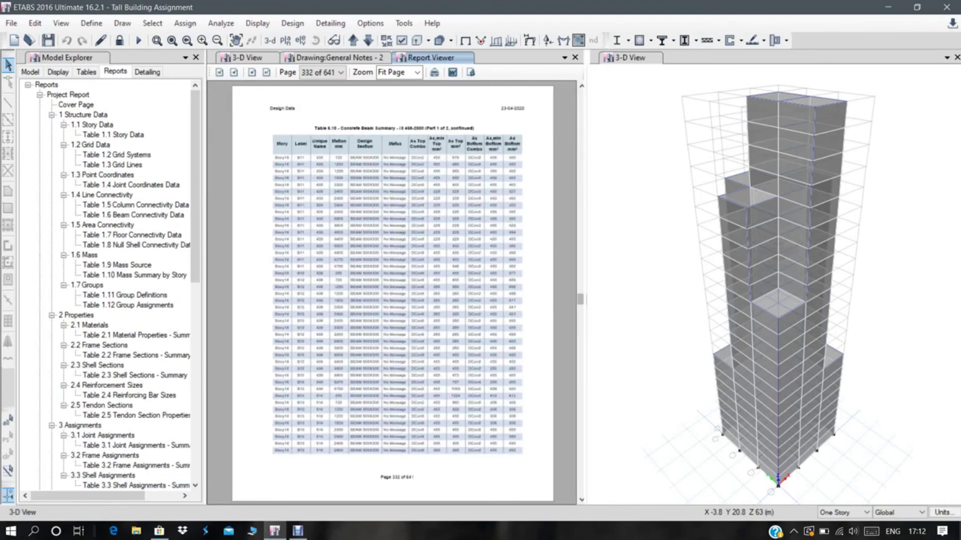
{"action": "left_click", "coordinate": [592, 300]}
{"action": "left_click_drag", "start_coordinate": [581, 299], "coordinate": [582, 467]}
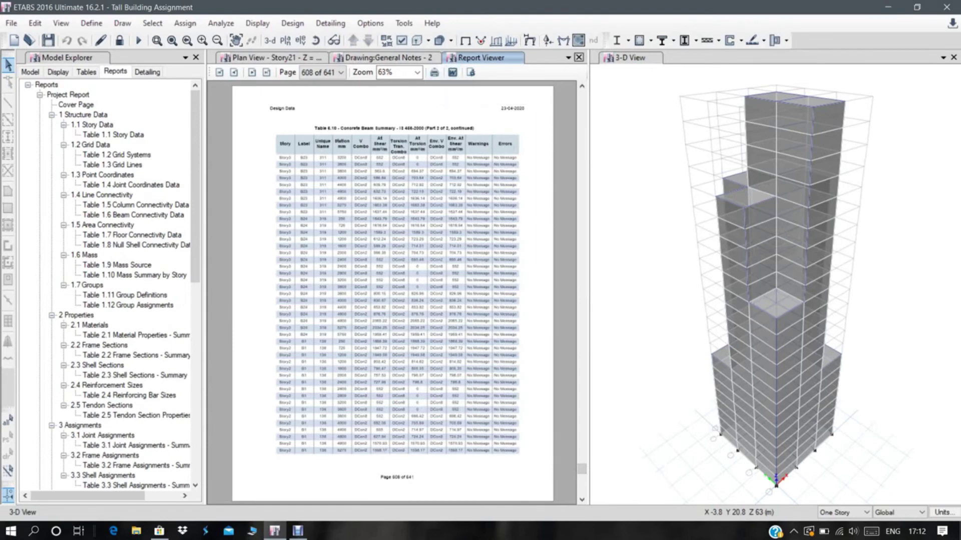
{"action": "left_click", "coordinate": [579, 57]}
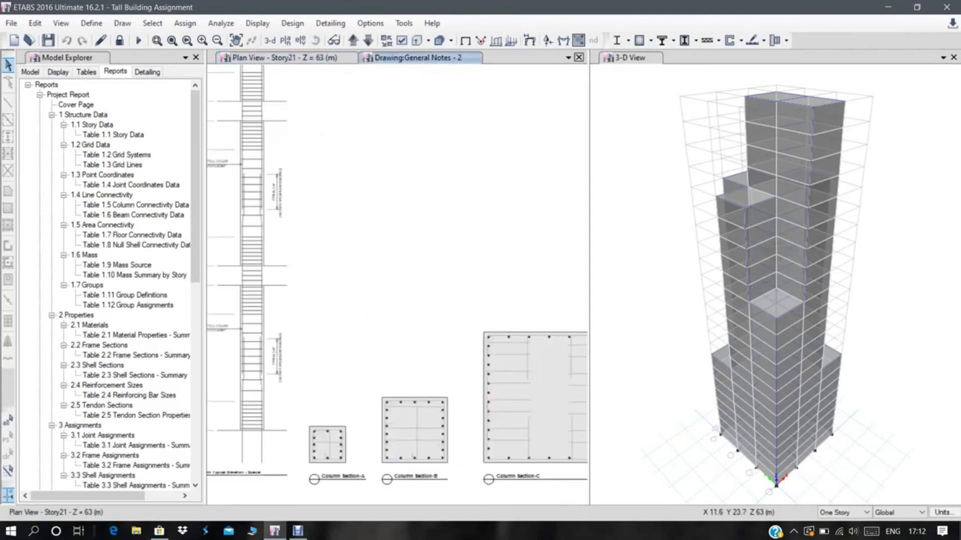
{"action": "left_click", "coordinate": [579, 57]}
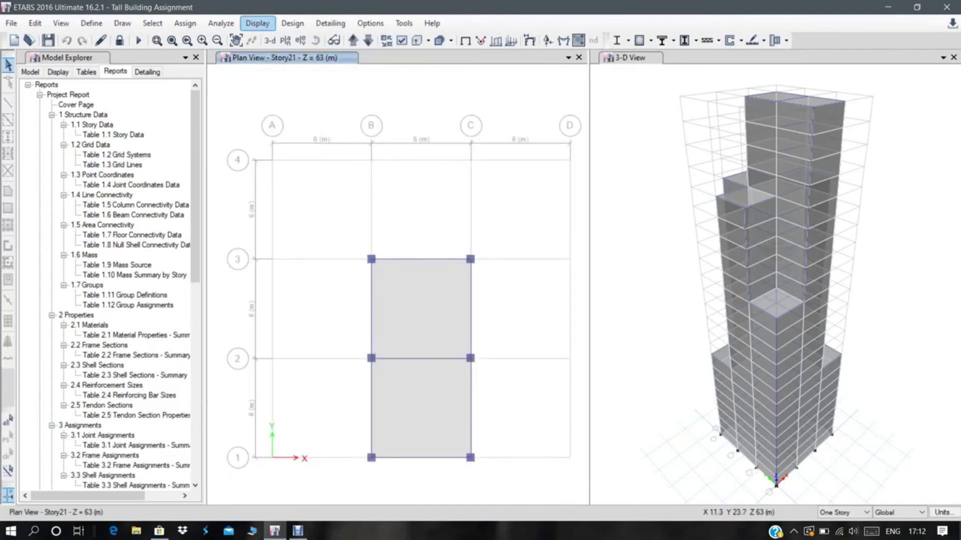
{"action": "left_click", "coordinate": [257, 23]}
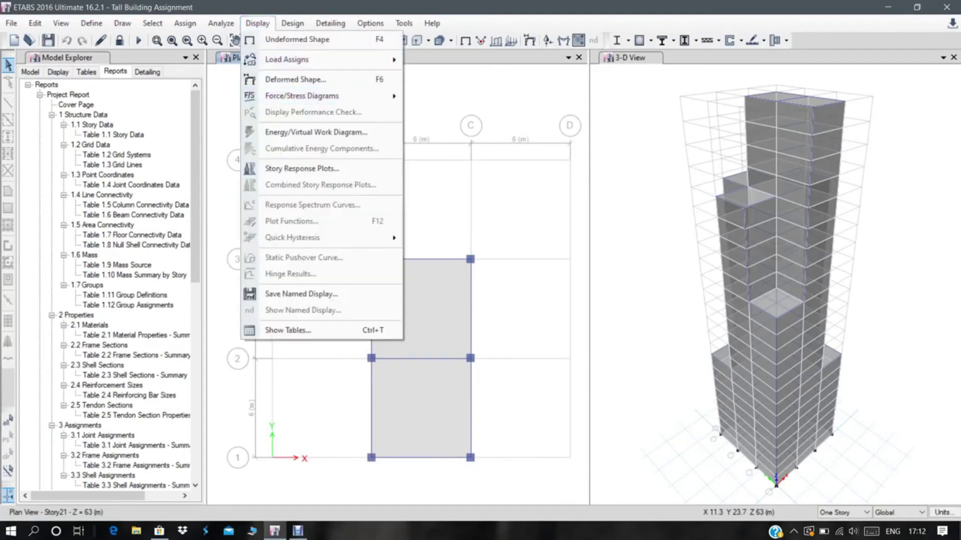
{"action": "left_click", "coordinate": [291, 133]}
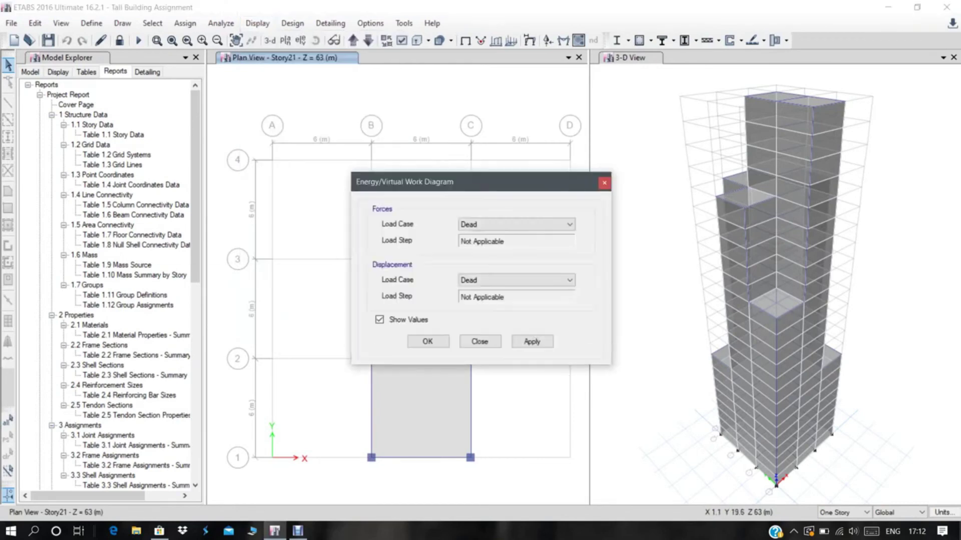
{"action": "left_click", "coordinate": [604, 183]}
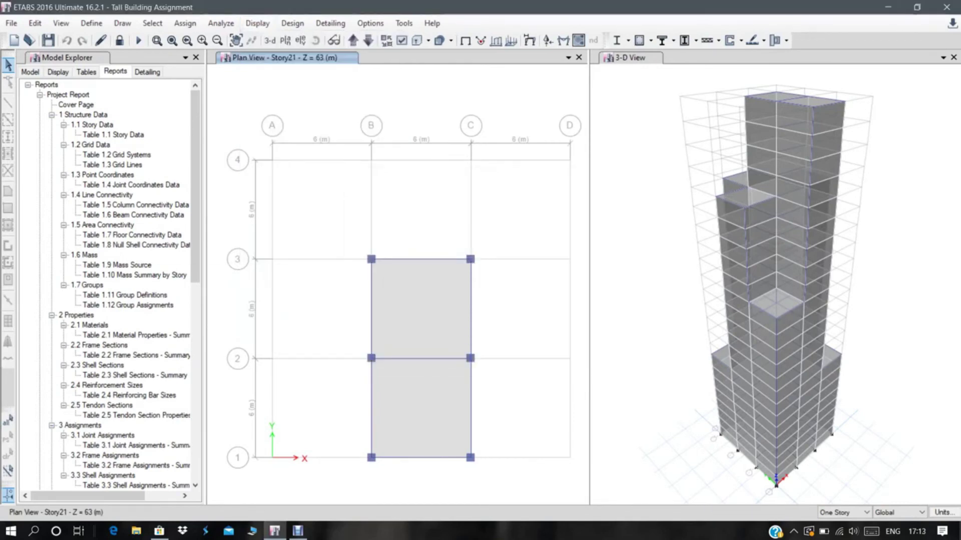
Display the Energy/Virtual Work Diagram with values in the 3-D view, using the Dead load case for forces and displacement.
{"action": "left_click", "coordinate": [630, 58]}
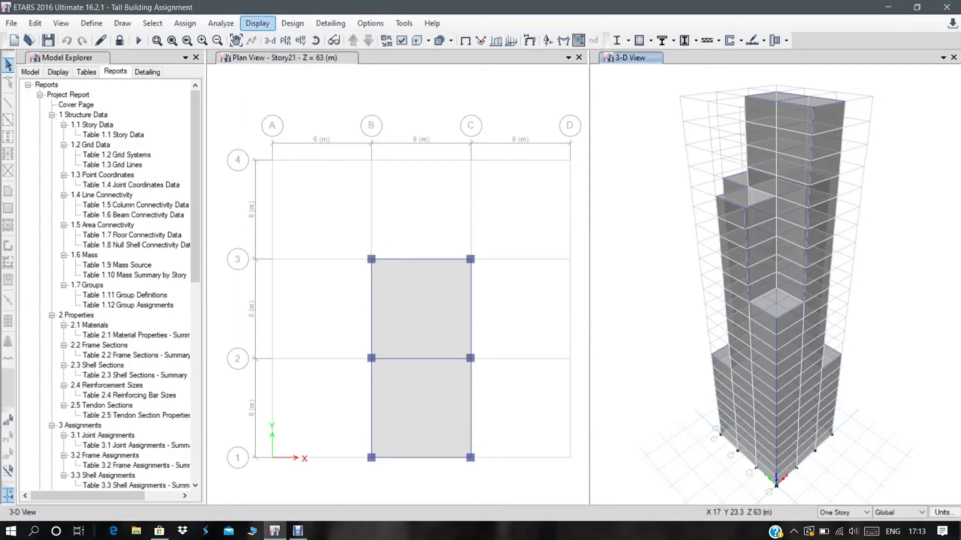
{"action": "left_click", "coordinate": [257, 23]}
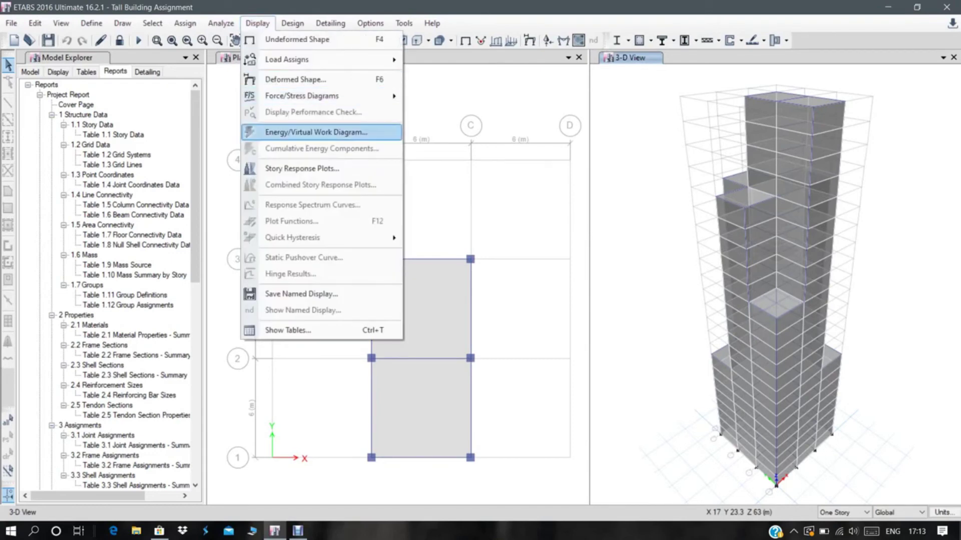
{"action": "left_click", "coordinate": [316, 132]}
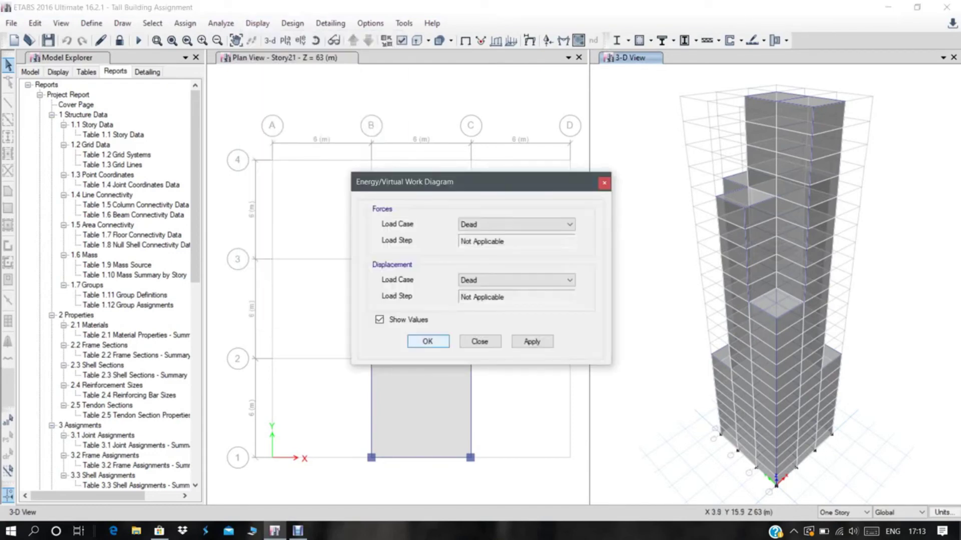
{"action": "key", "text": "Tab"}
{"action": "key", "text": "Tab"}
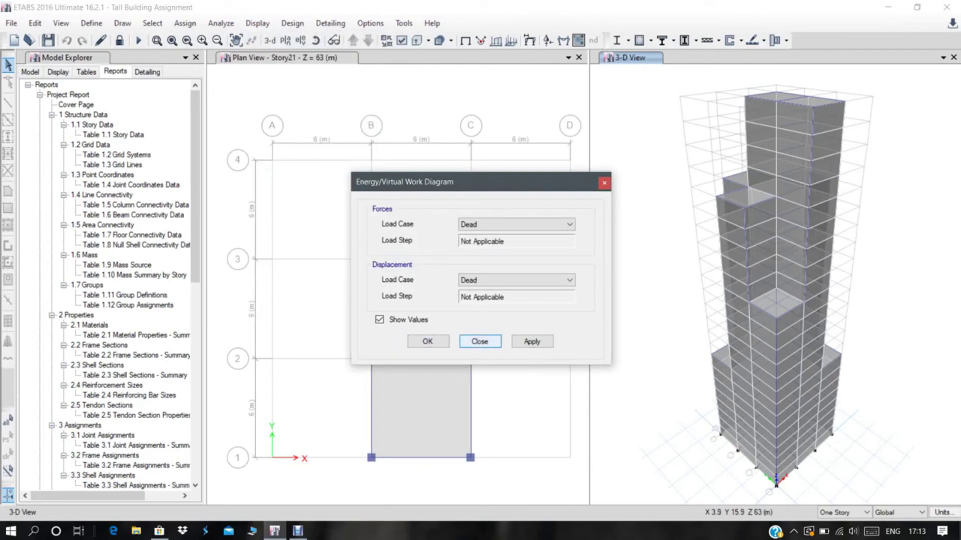
{"action": "left_click", "coordinate": [532, 342]}
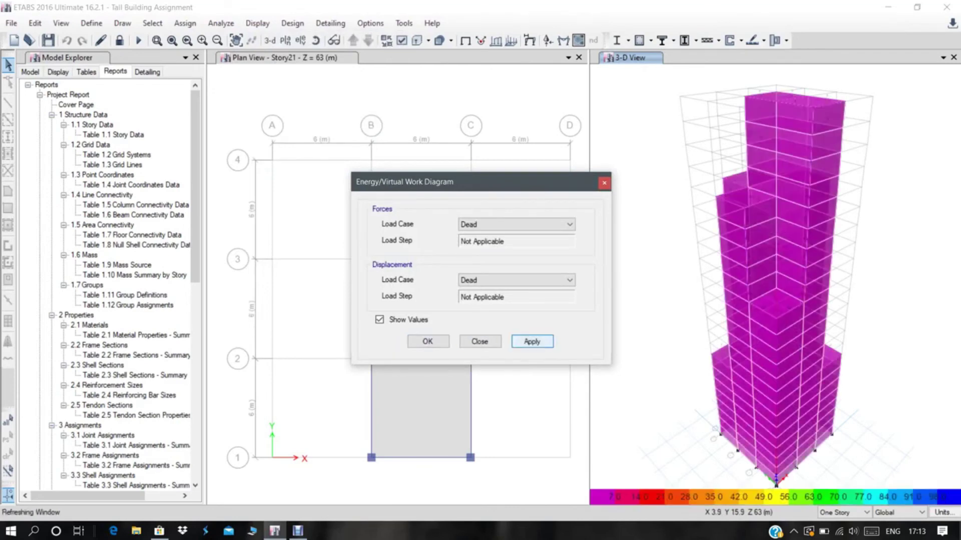
{"action": "key", "text": "Return"}
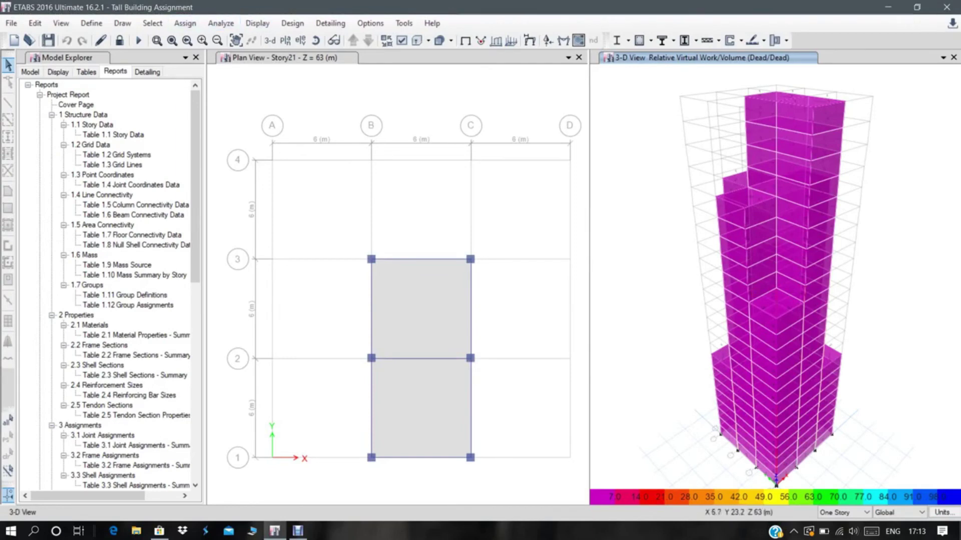
Set up the Deformed Shape display for the 3-D view with the DCon1 load combination and automatic scaling.
{"action": "left_click", "coordinate": [529, 40]}
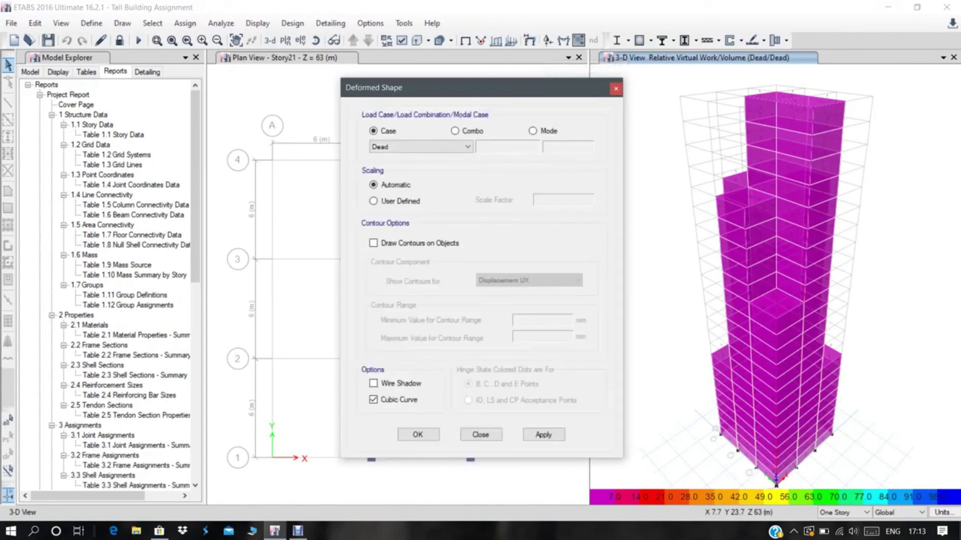
{"action": "left_click", "coordinate": [460, 146]}
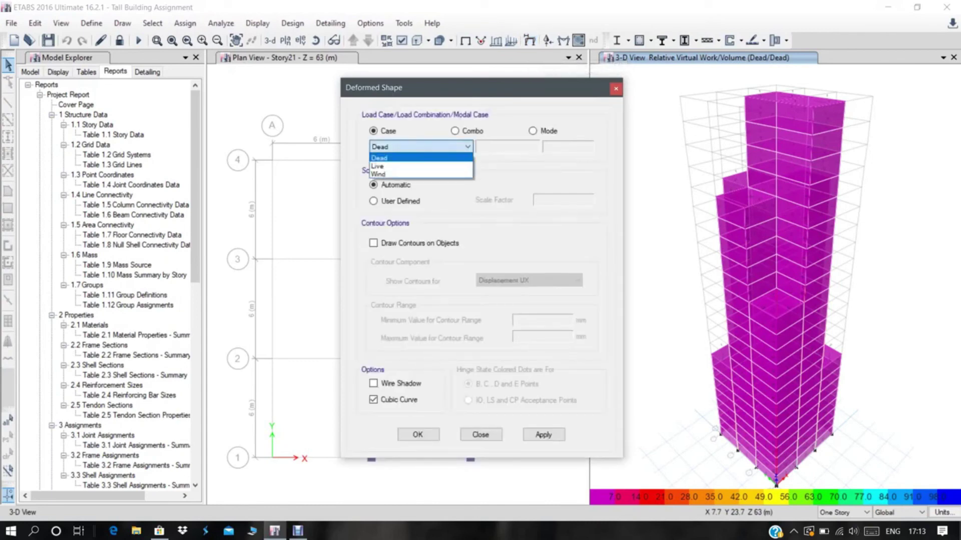
{"action": "left_click", "coordinate": [460, 146]}
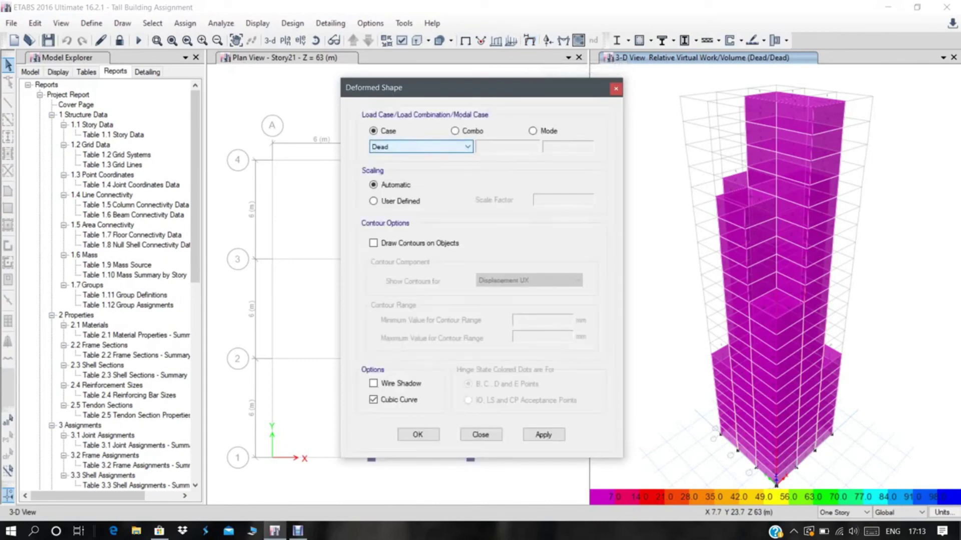
{"action": "left_click", "coordinate": [455, 131]}
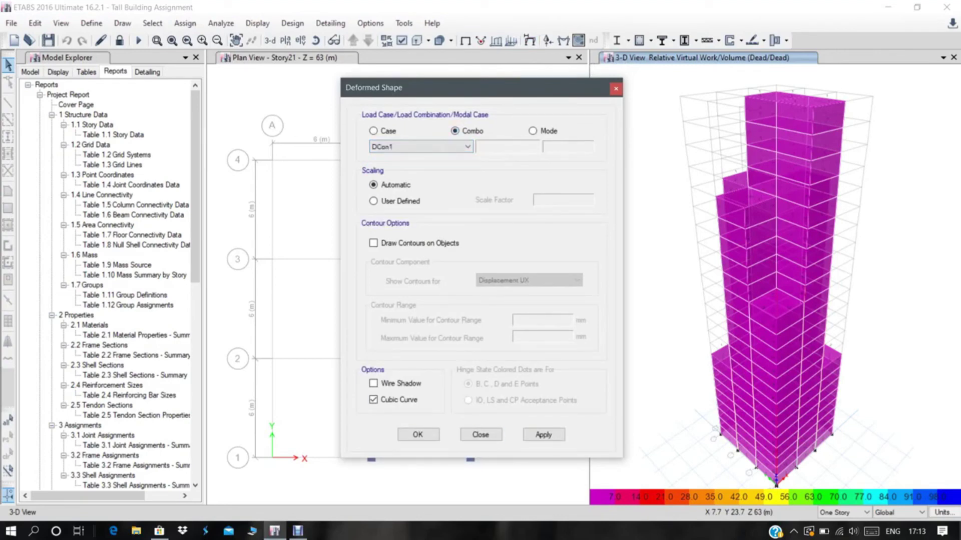
{"action": "left_click", "coordinate": [373, 201]}
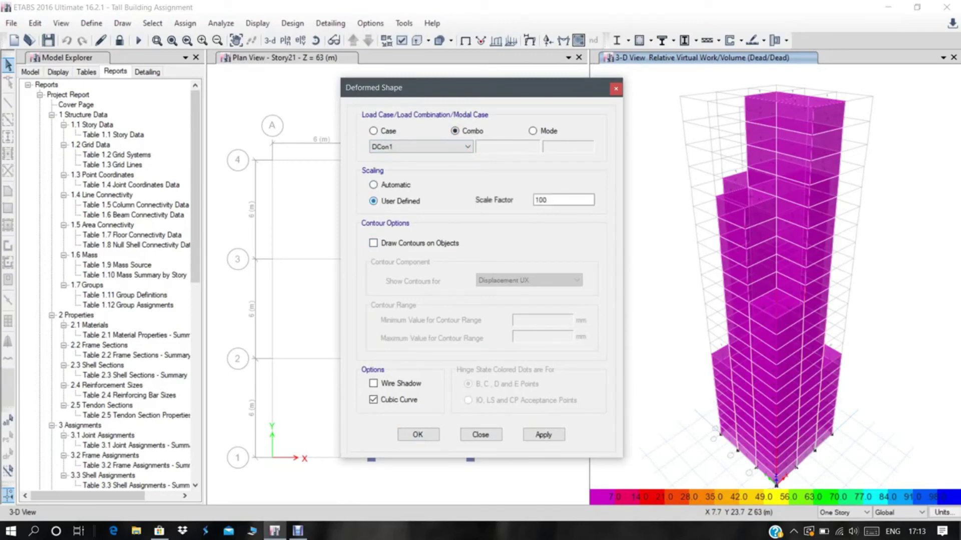
{"action": "left_click", "coordinate": [374, 186]}
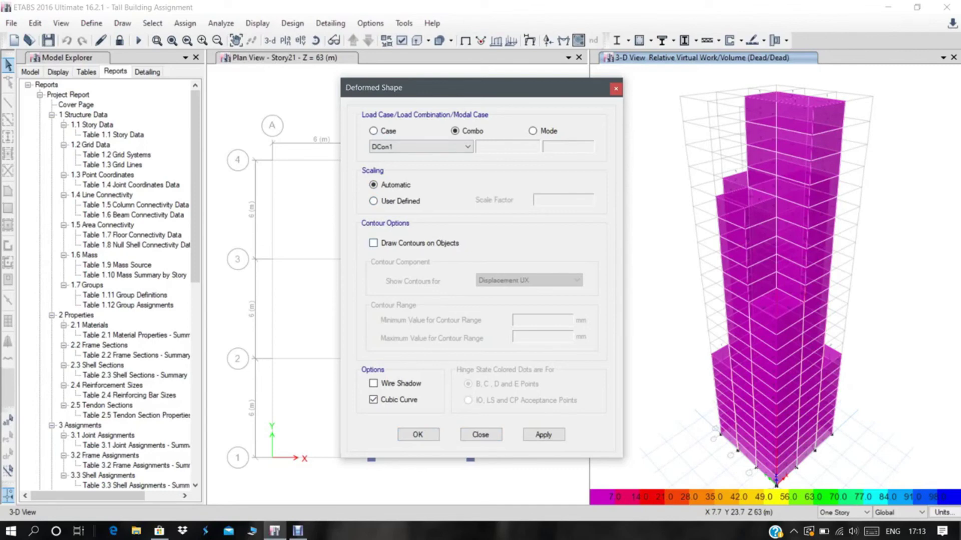
Enable contours on objects for Displacement UZ and display the deformed shape in the 3-D view.
{"action": "left_click", "coordinate": [373, 243]}
{"action": "left_click", "coordinate": [577, 280]}
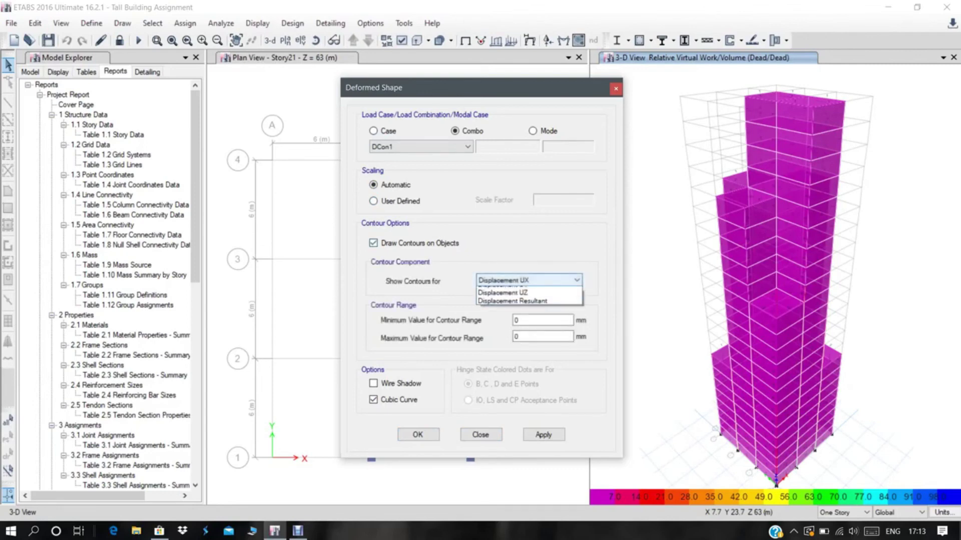
{"action": "left_click", "coordinate": [520, 308]}
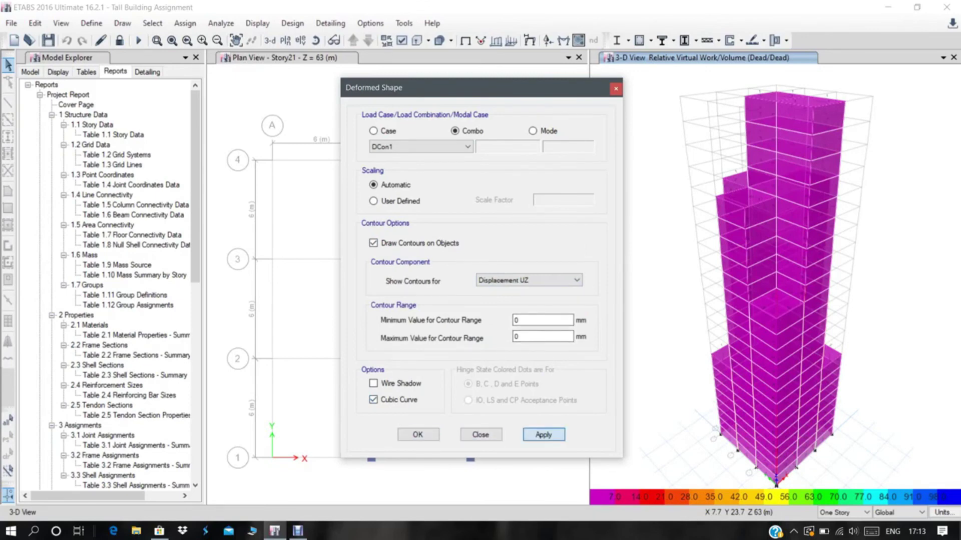
{"action": "left_click", "coordinate": [543, 435]}
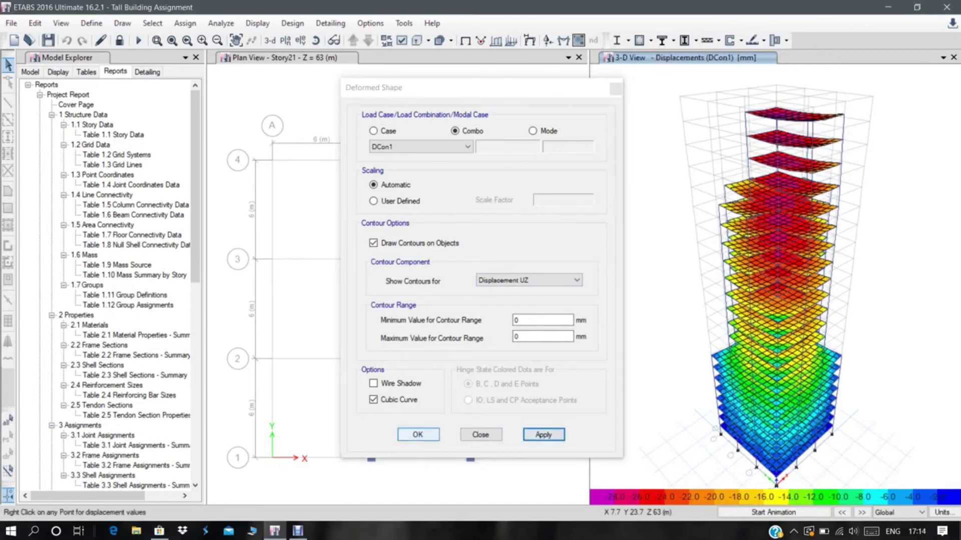
{"action": "left_click", "coordinate": [417, 434]}
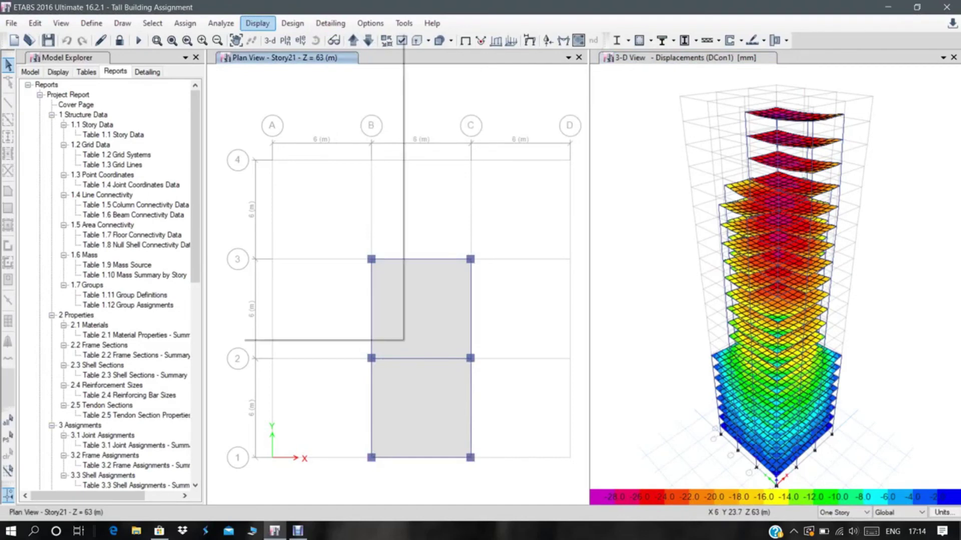
Set up a shell stress diagram for the Story21 plan view, choosing Shell Stresses as the component type.
{"action": "left_click", "coordinate": [257, 23]}
{"action": "mouse_move", "coordinate": [301, 96]}
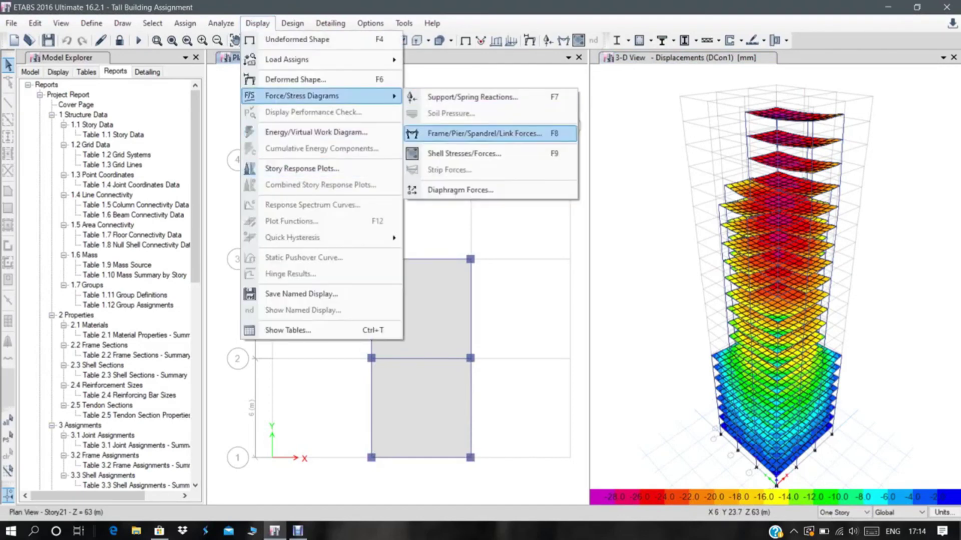
{"action": "left_click", "coordinate": [464, 153]}
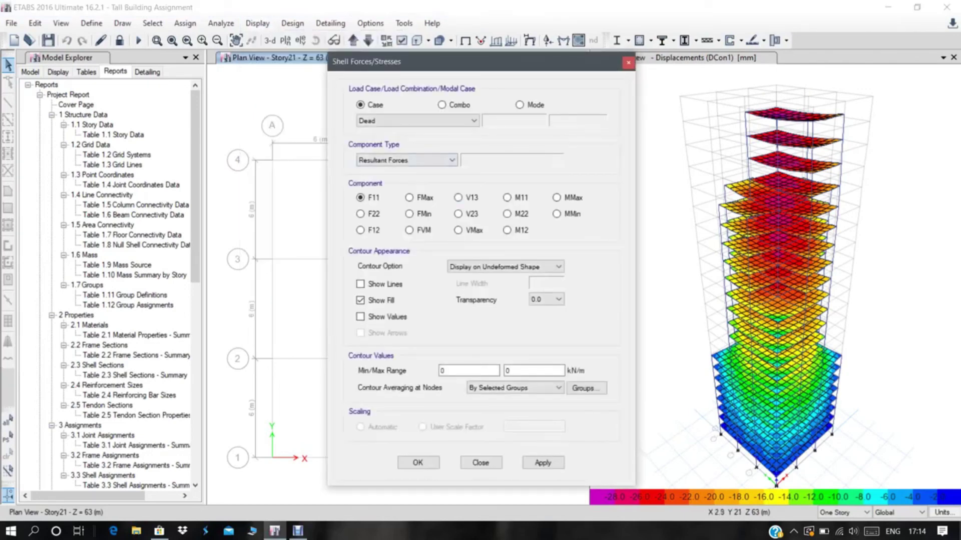
{"action": "left_click", "coordinate": [505, 267]}
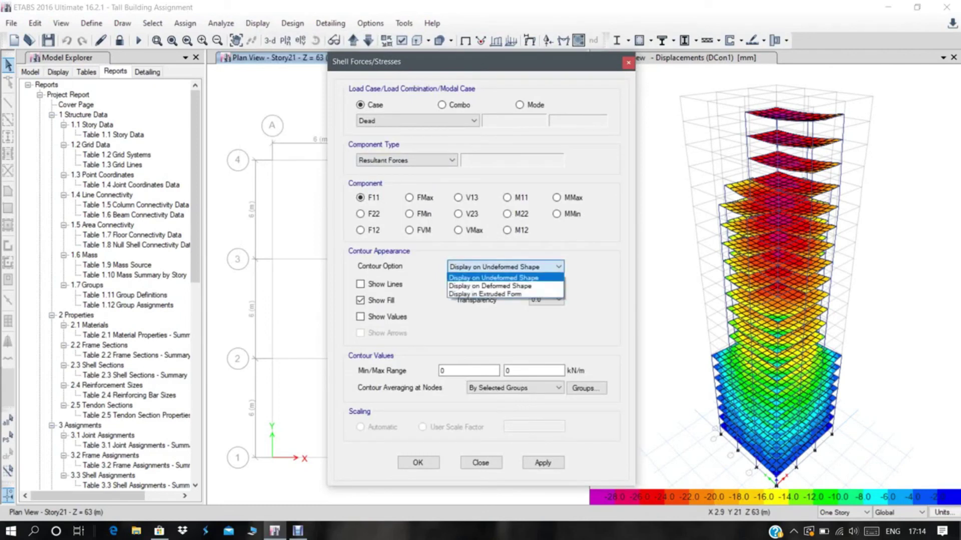
{"action": "left_click", "coordinate": [506, 266]}
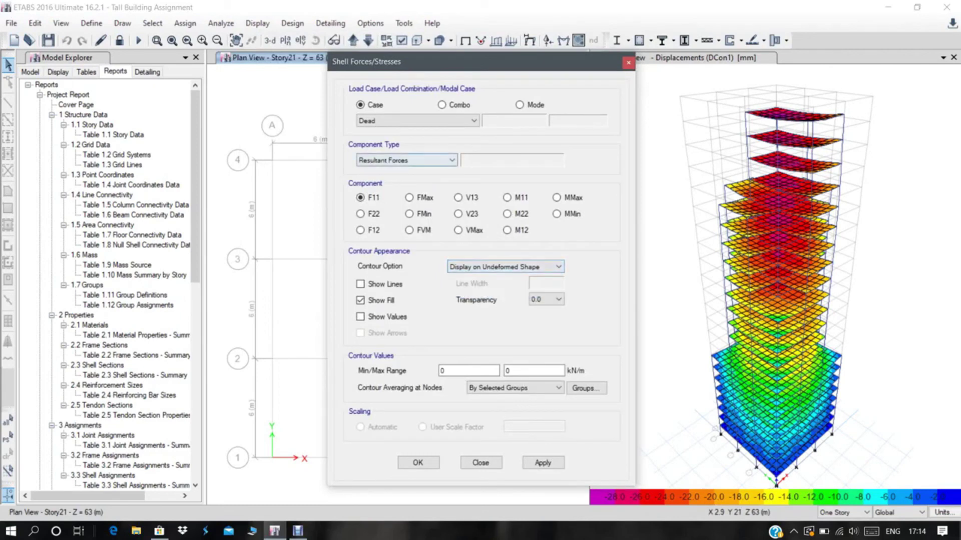
{"action": "left_click", "coordinate": [425, 160]}
{"action": "left_click", "coordinate": [426, 160]}
{"action": "left_click", "coordinate": [425, 160]}
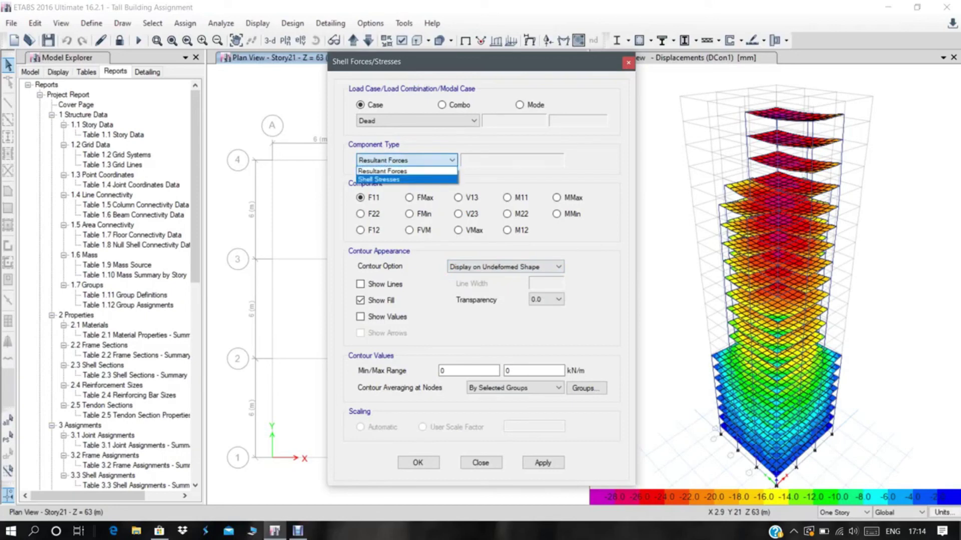
{"action": "left_click", "coordinate": [400, 180]}
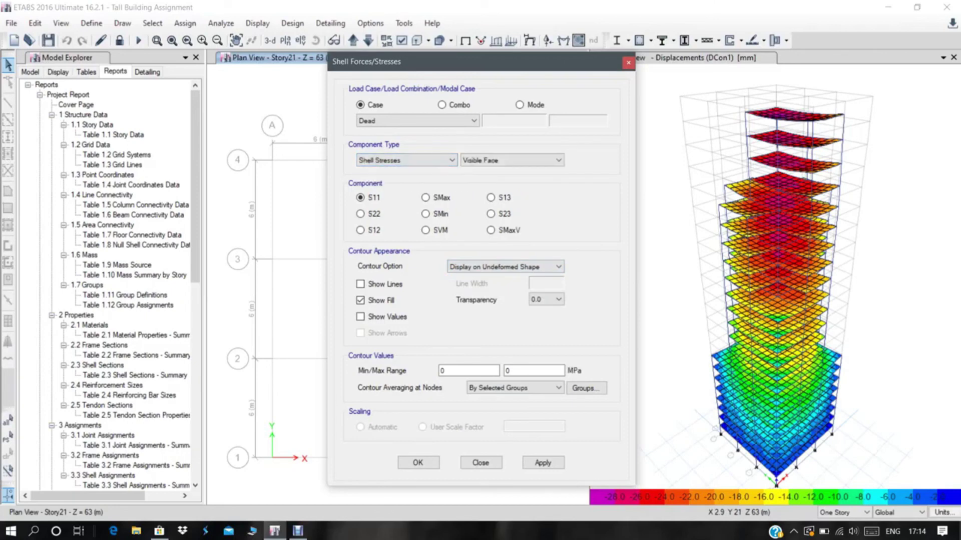
Display the Dead case S11 visible-face stress contours on the Story21 plan, averaged at nodes by selected groups.
{"action": "left_click", "coordinate": [516, 388]}
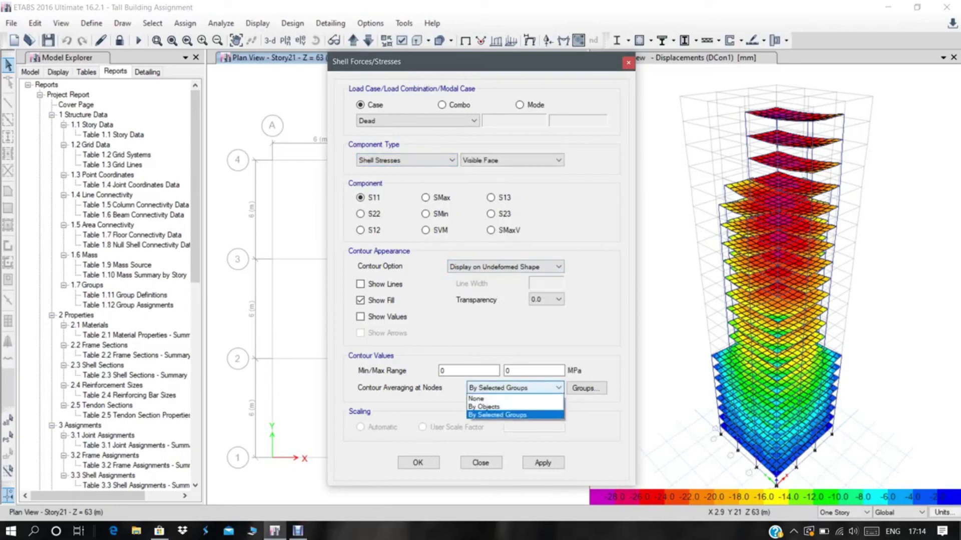
{"action": "left_click", "coordinate": [516, 388]}
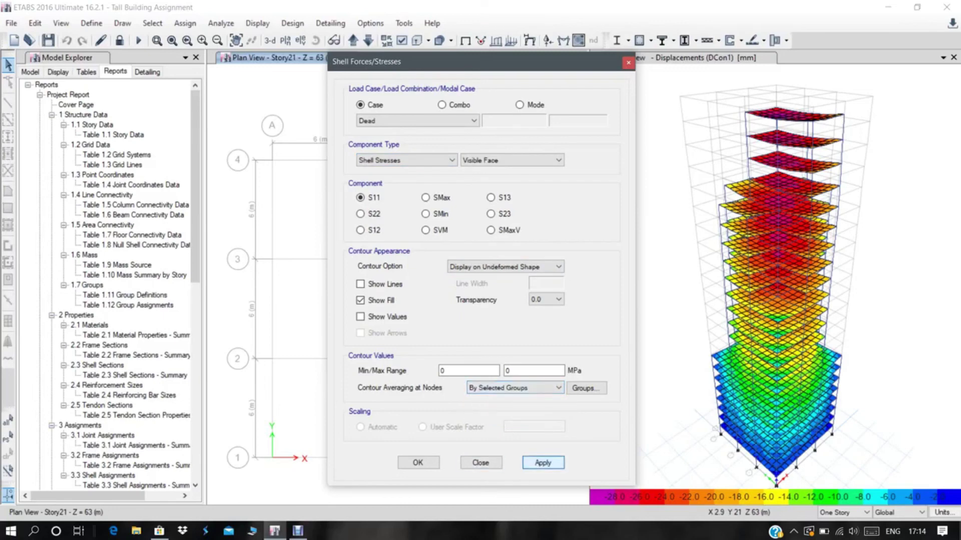
{"action": "left_click", "coordinate": [543, 462]}
{"action": "left_click", "coordinate": [418, 463]}
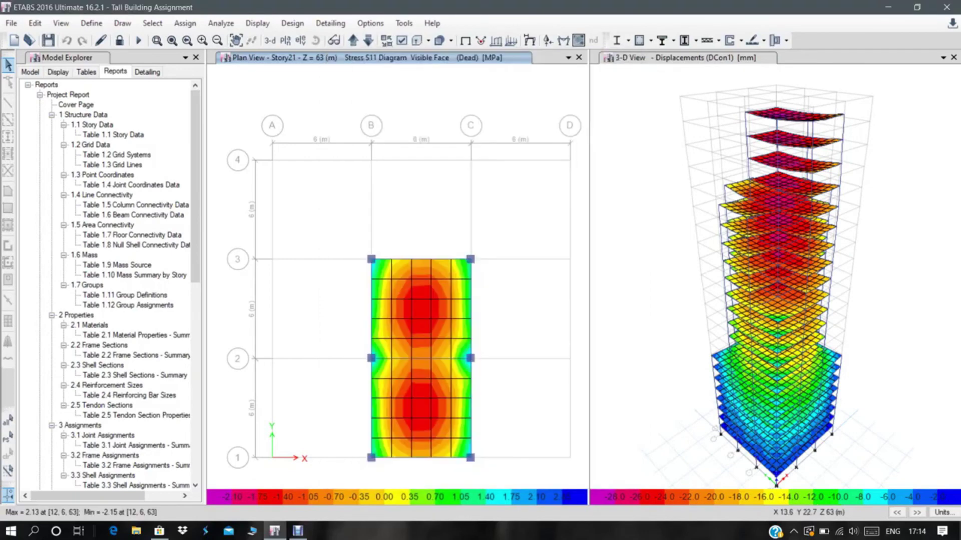